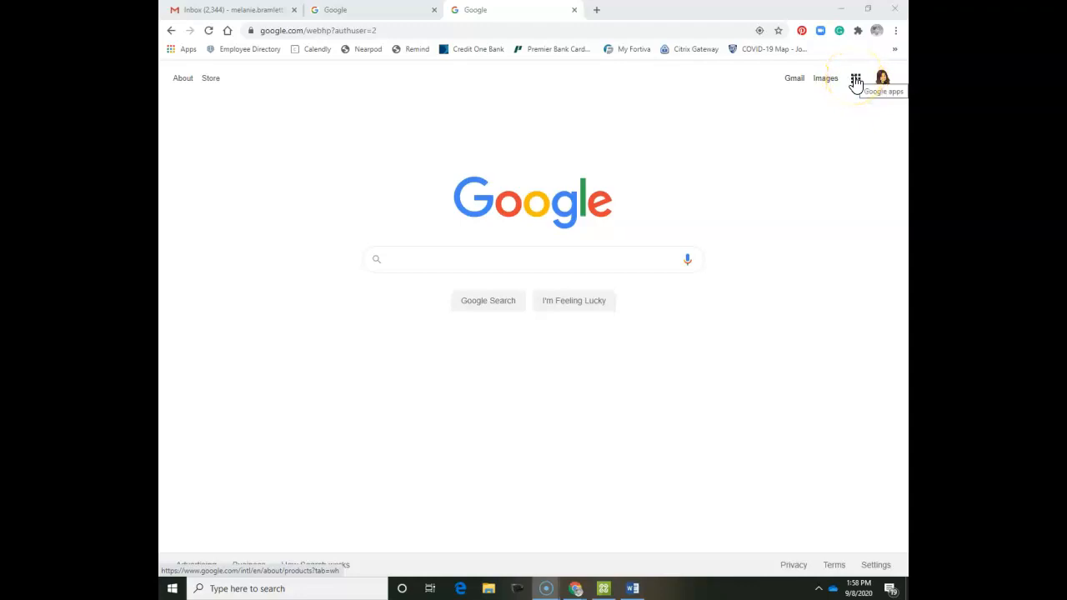
Open Google Drive from the Google apps menu on the Search home page.
click(856, 81)
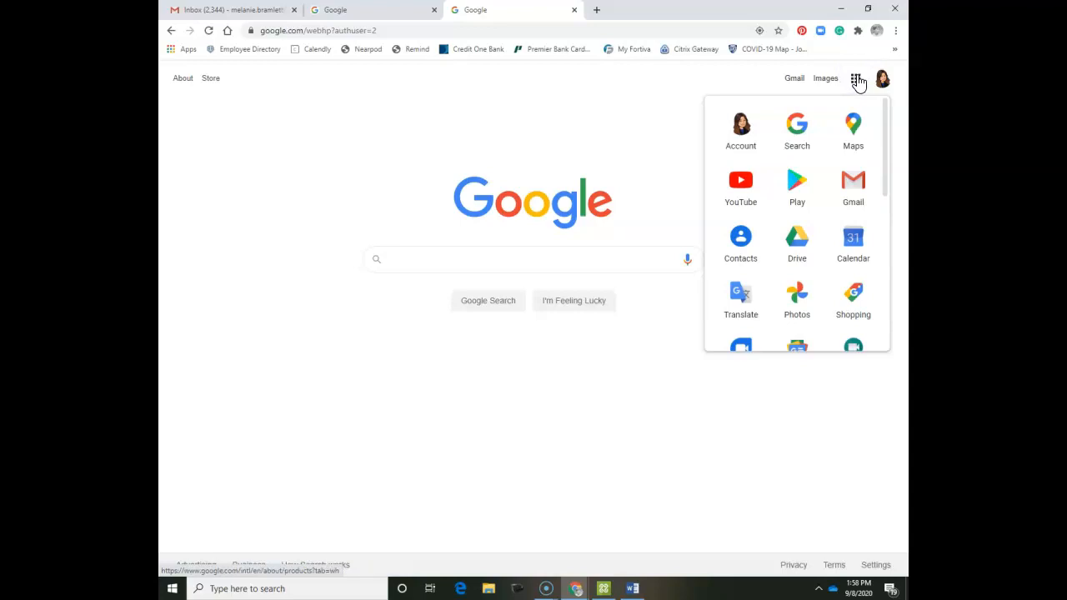
click(797, 243)
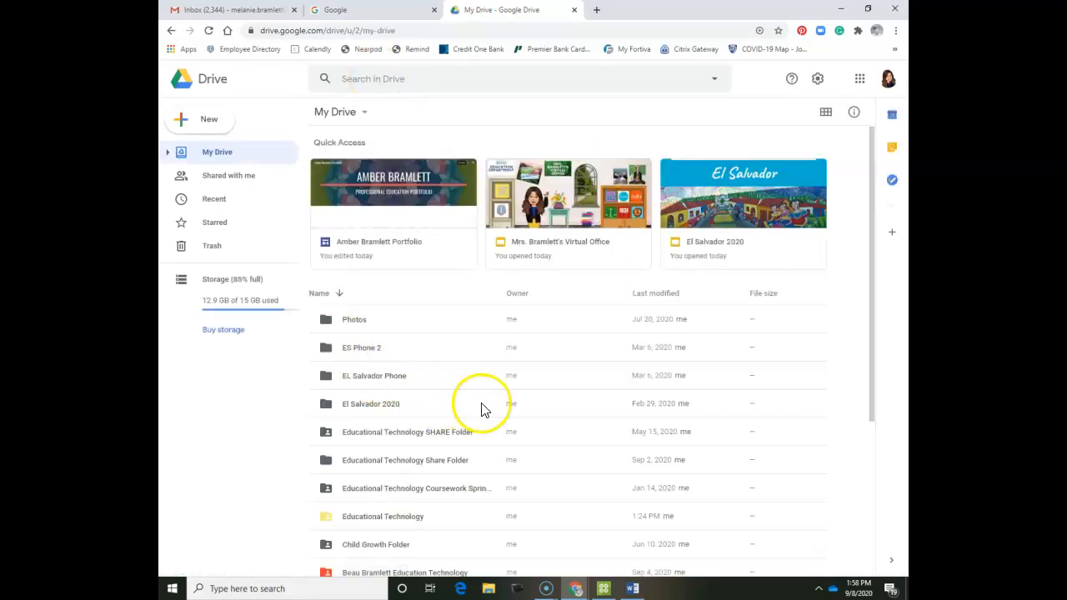
Let My Drive finish loading and bring up the New item menu.
click(435, 245)
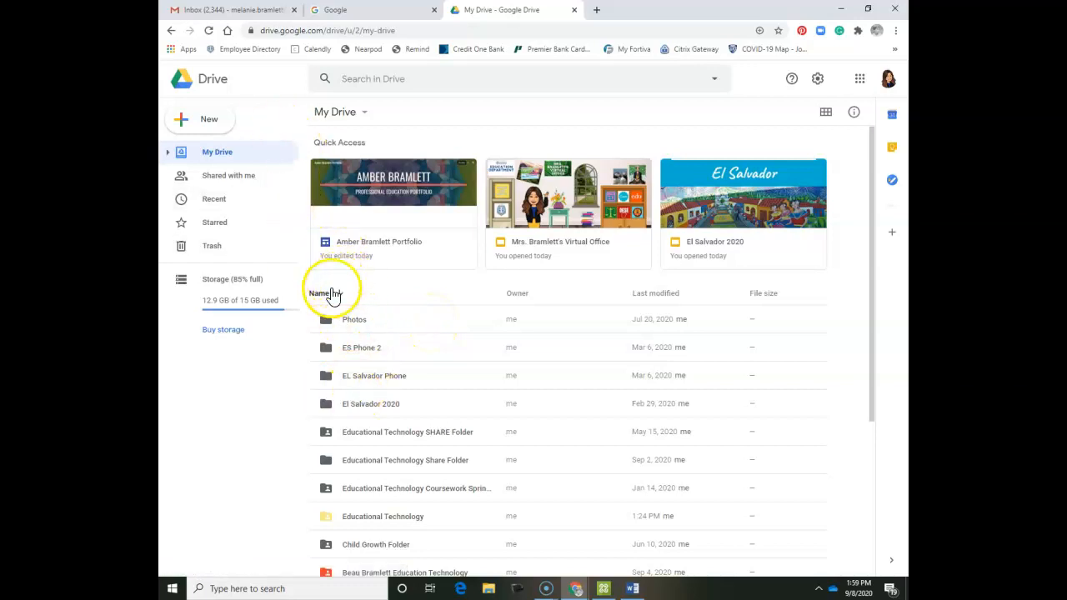
click(225, 123)
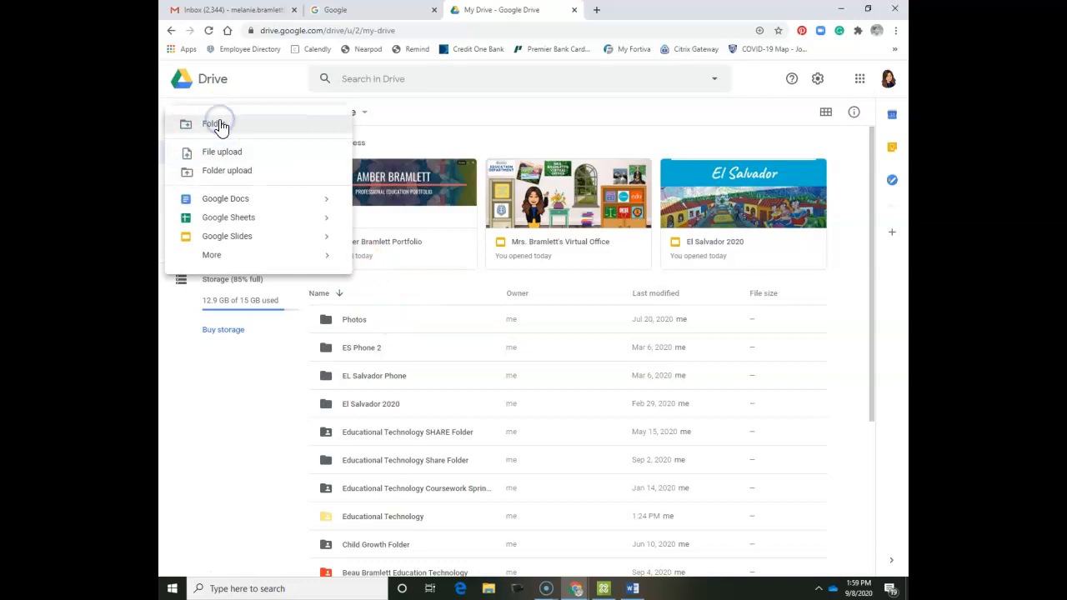
Dismiss the stray New folder prompt and switch My Drive to grid view.
click(219, 123)
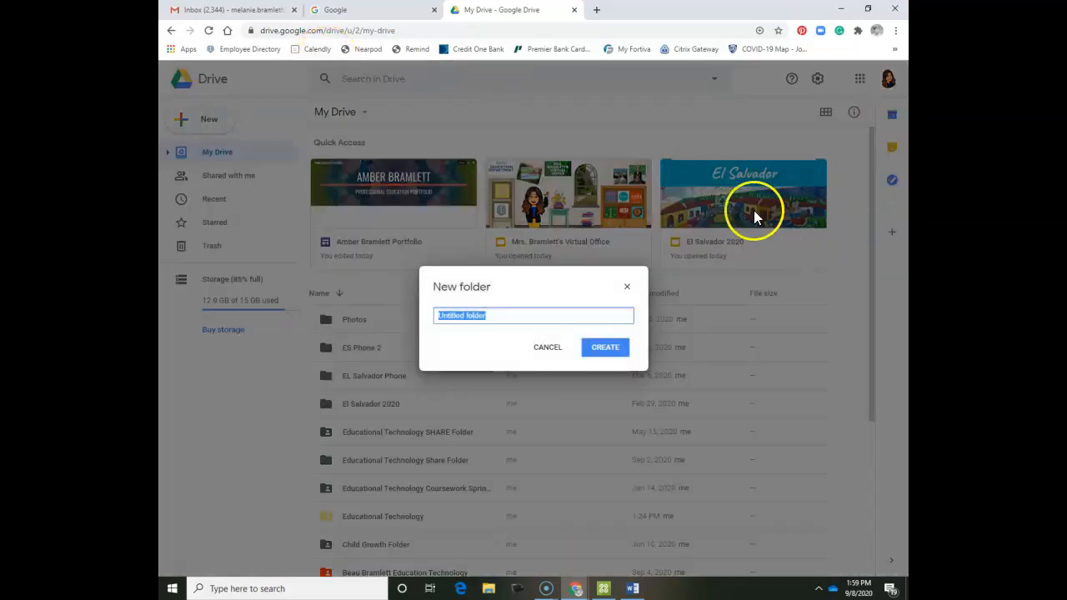
click(627, 286)
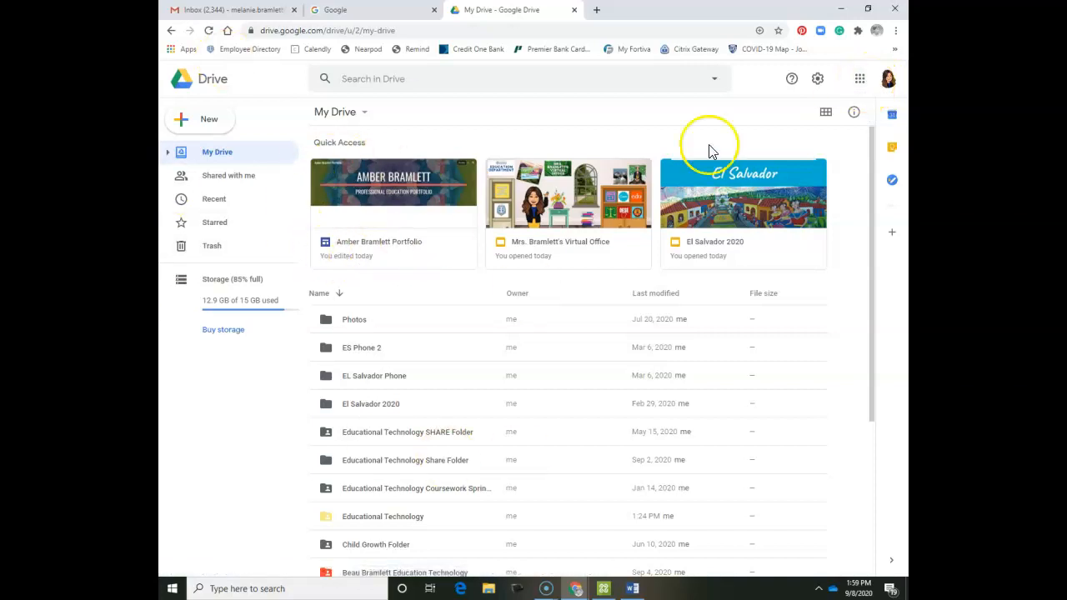
click(825, 111)
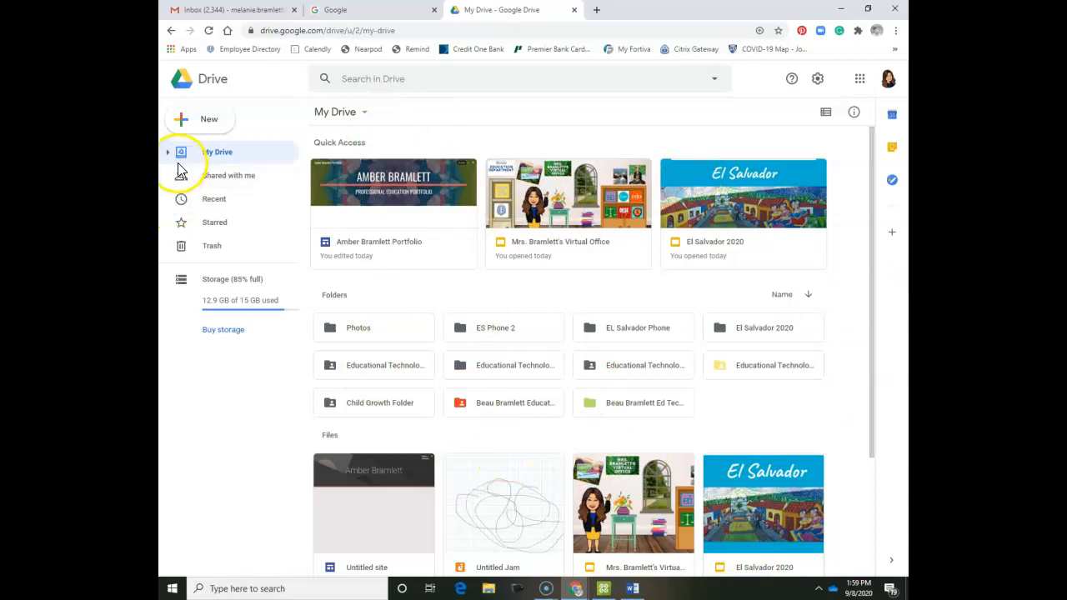
Create a new folder named 'Bramlett Ed Tech 2020'.
click(207, 126)
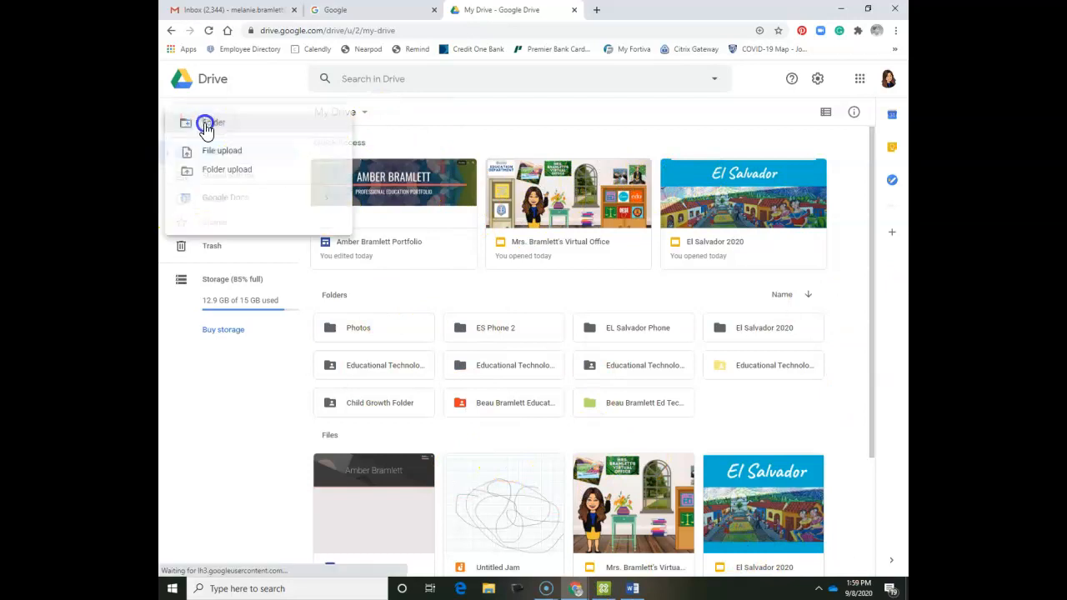
click(206, 129)
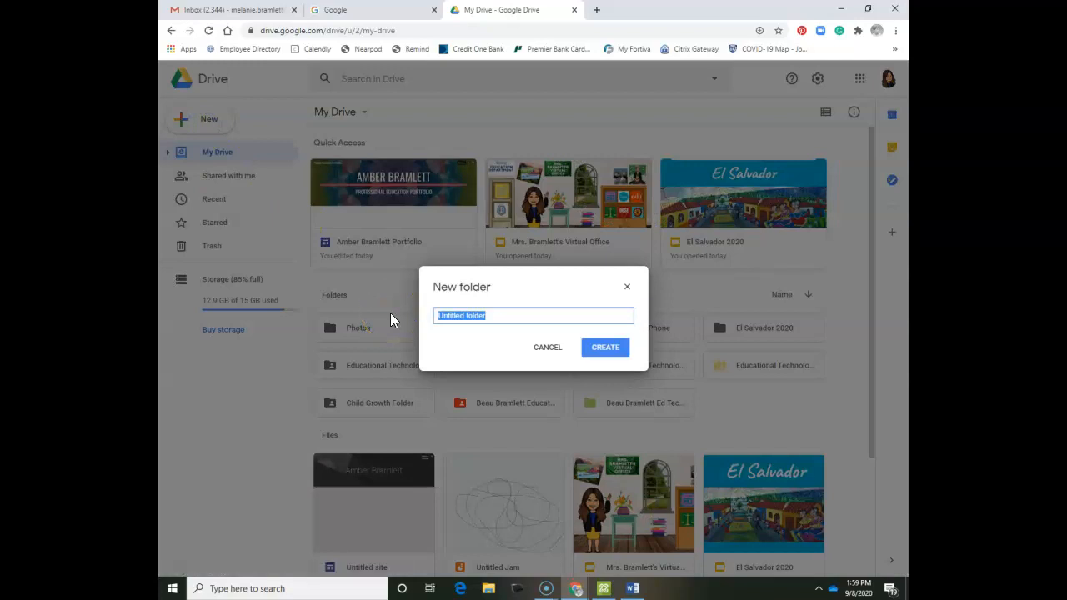
text(Bram)
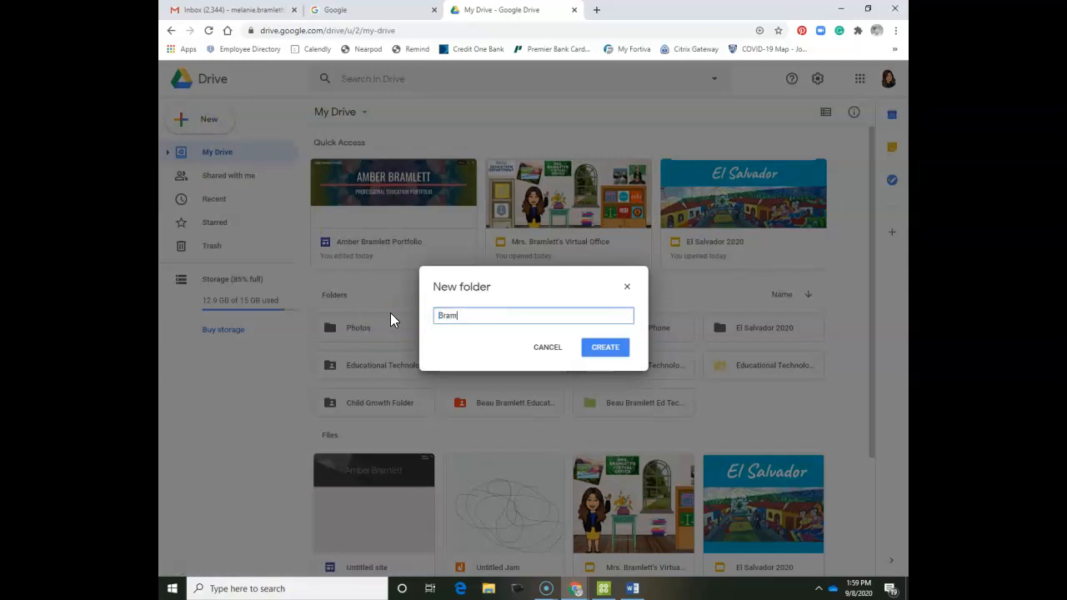
text(lett Ed Tech 2020)
key(Return)
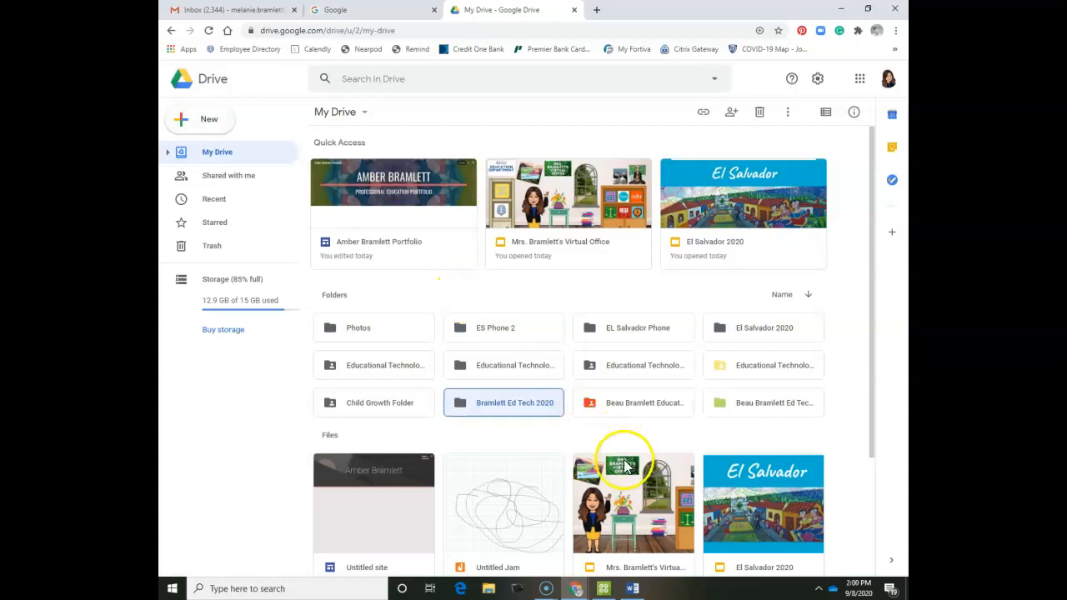
Change the Bramlett Ed Tech 2020 folder's colour to Vern fern green.
click(547, 403)
right_click(547, 404)
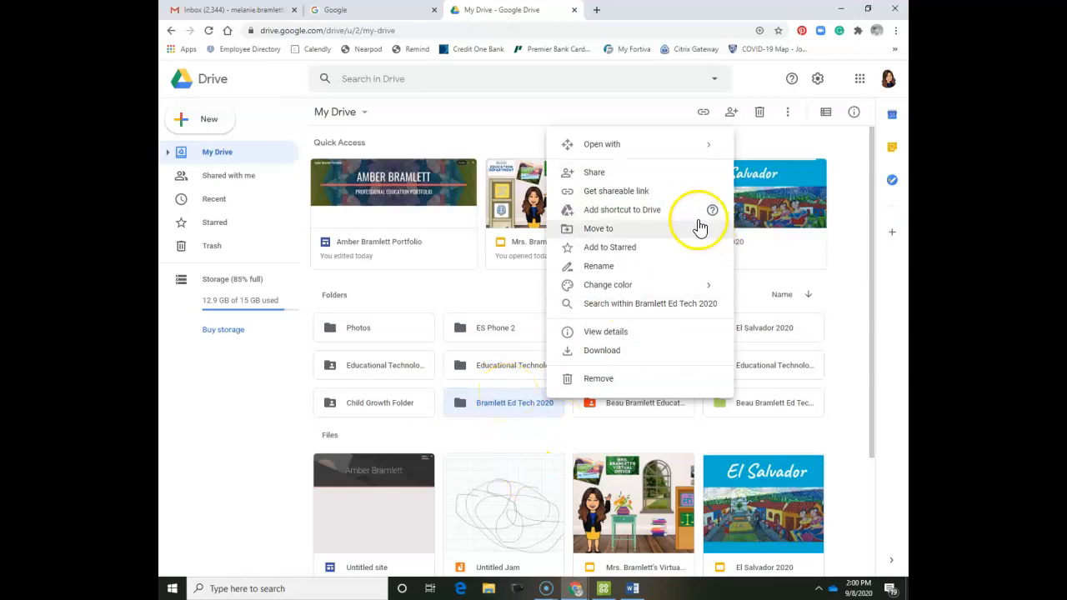
click(641, 287)
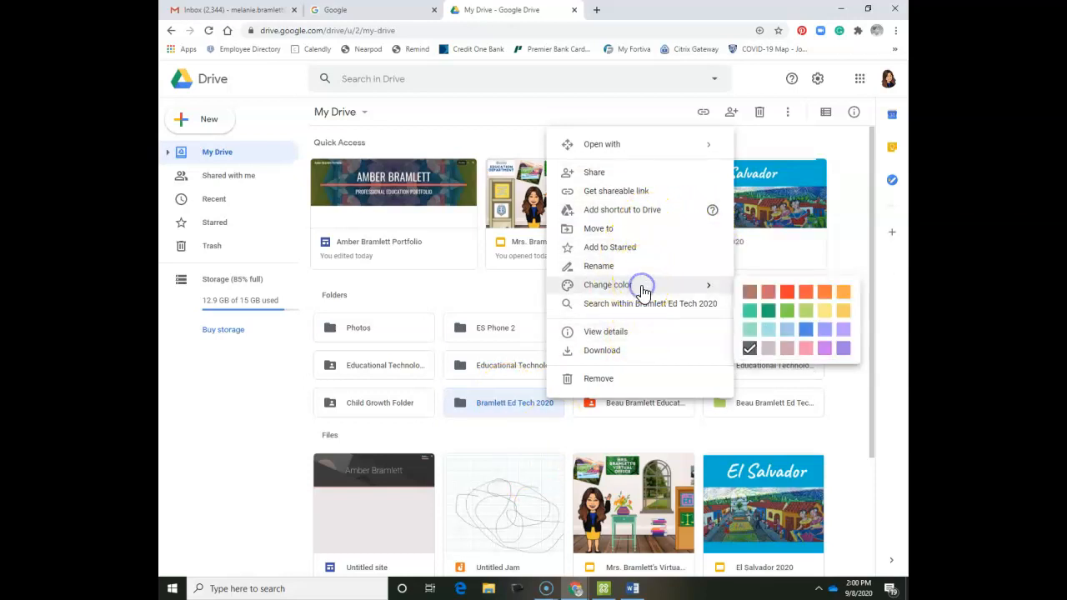
click(770, 314)
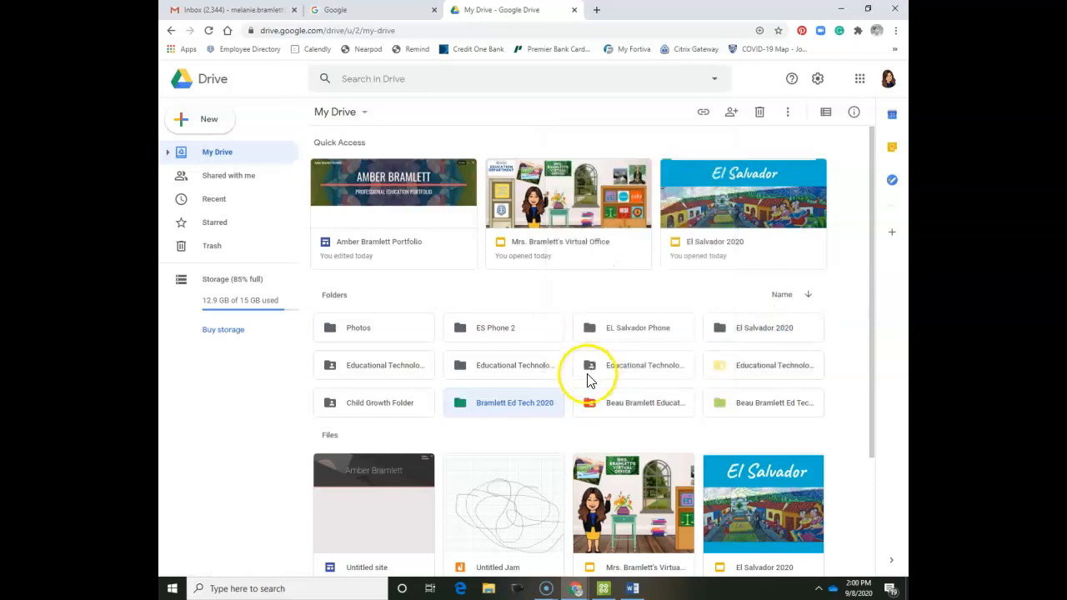
Open sharing for the folder and add the first collaborator's e-mail address as an editor.
right_click(527, 417)
click(647, 191)
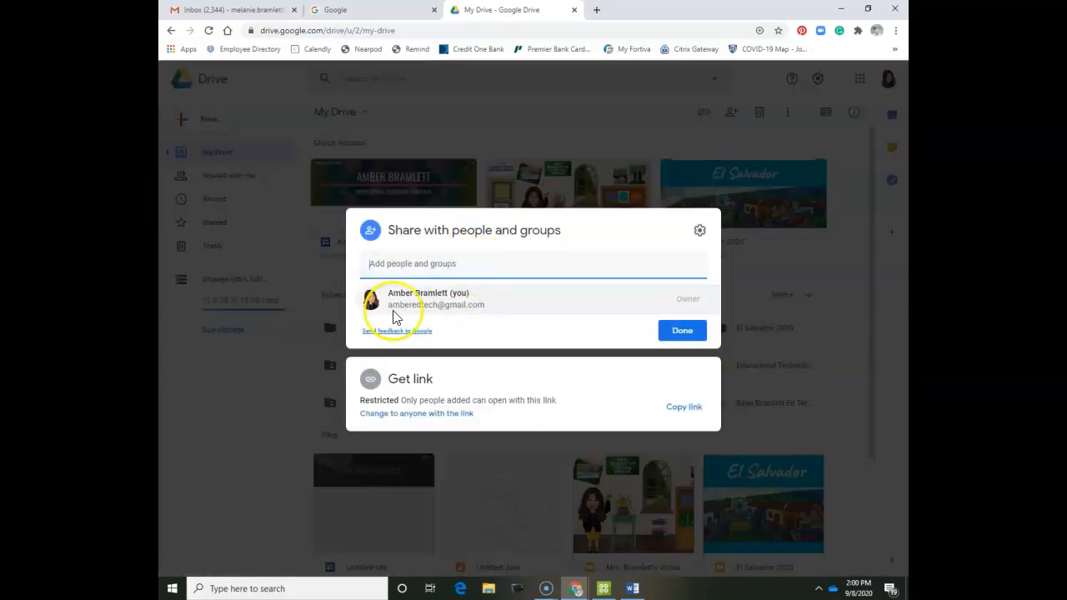
mouse_move(396, 318)
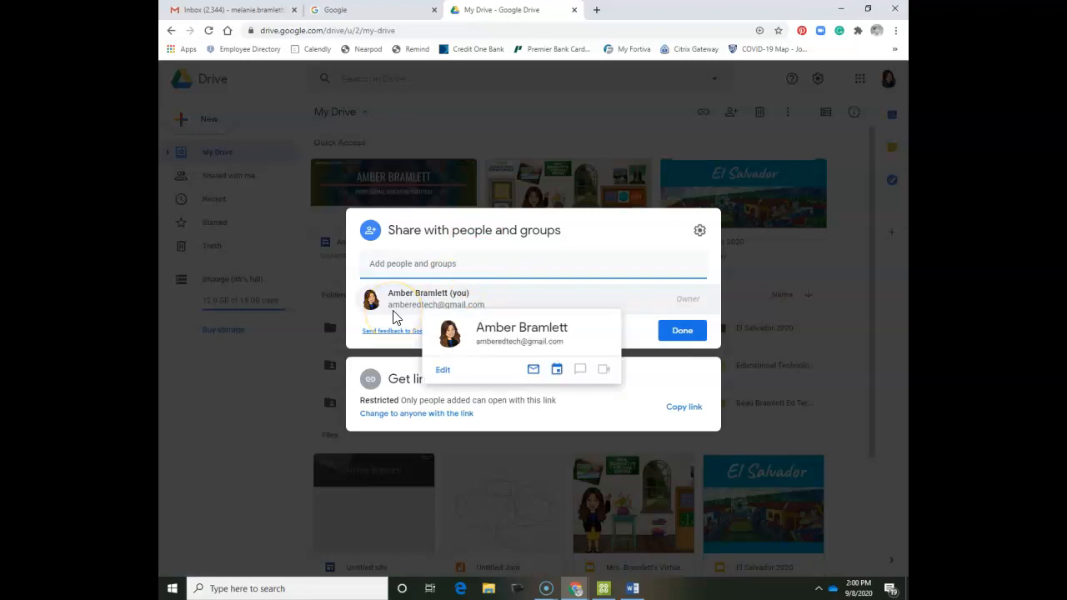
text(amber)
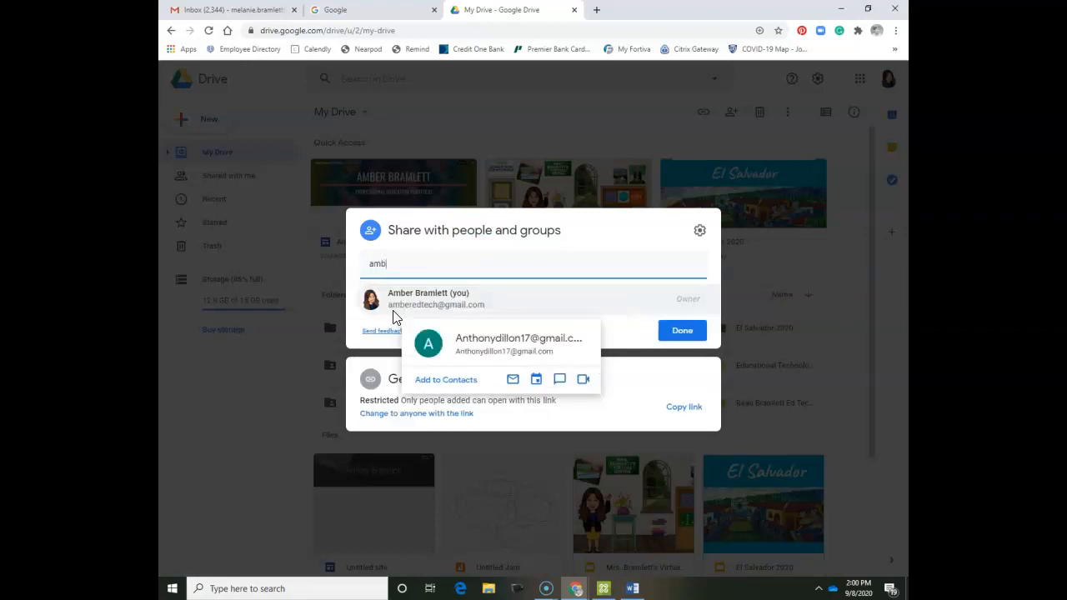
click(437, 296)
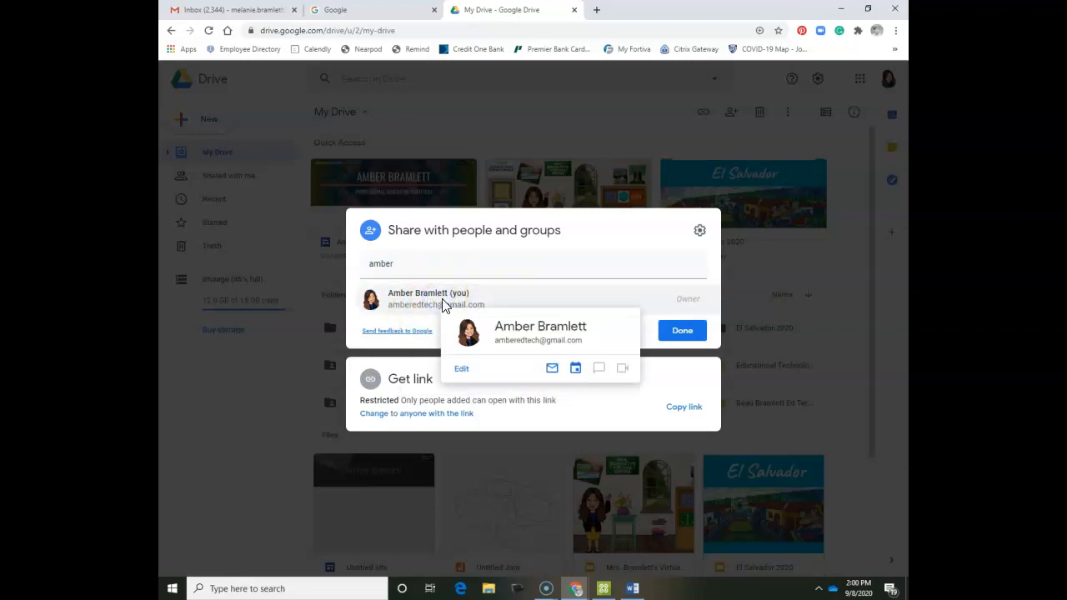
click(451, 263)
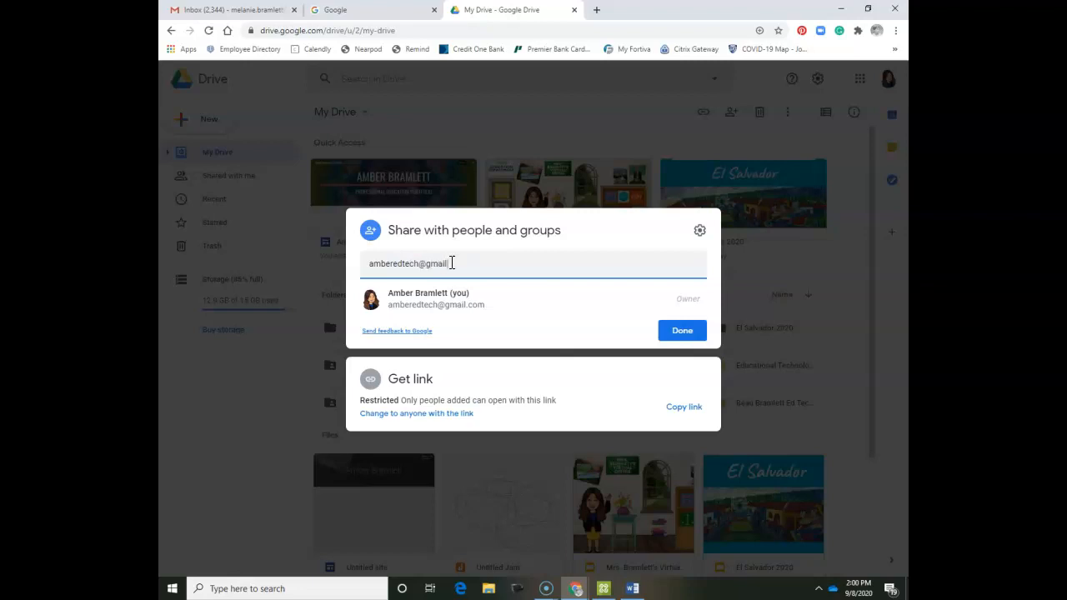
key(Return)
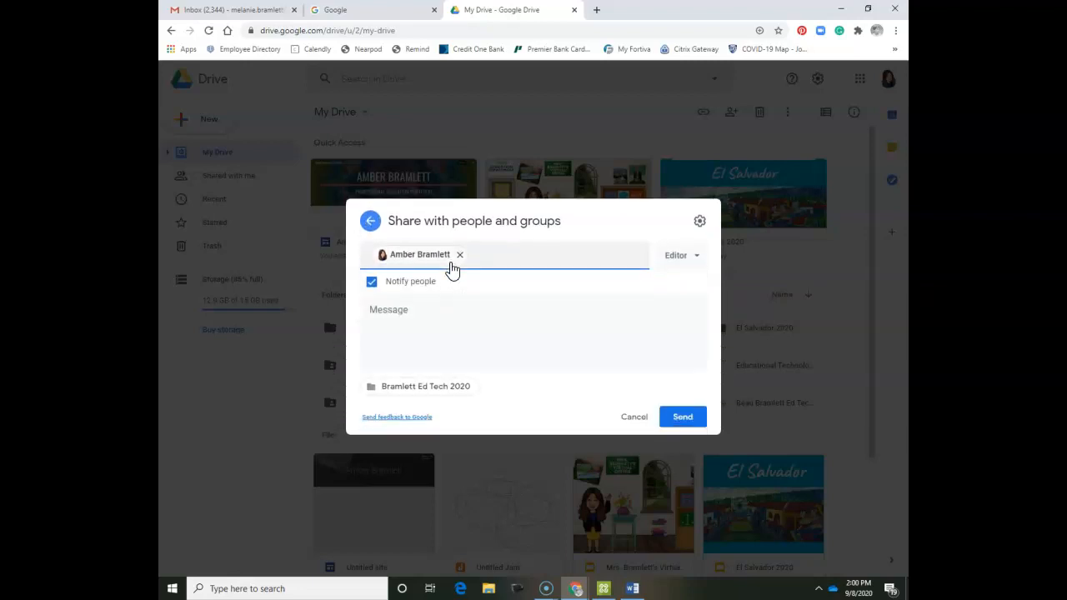
Add a second contact as editor, write a short note about the Ed Tech folder, and send.
mouse_move(451, 271)
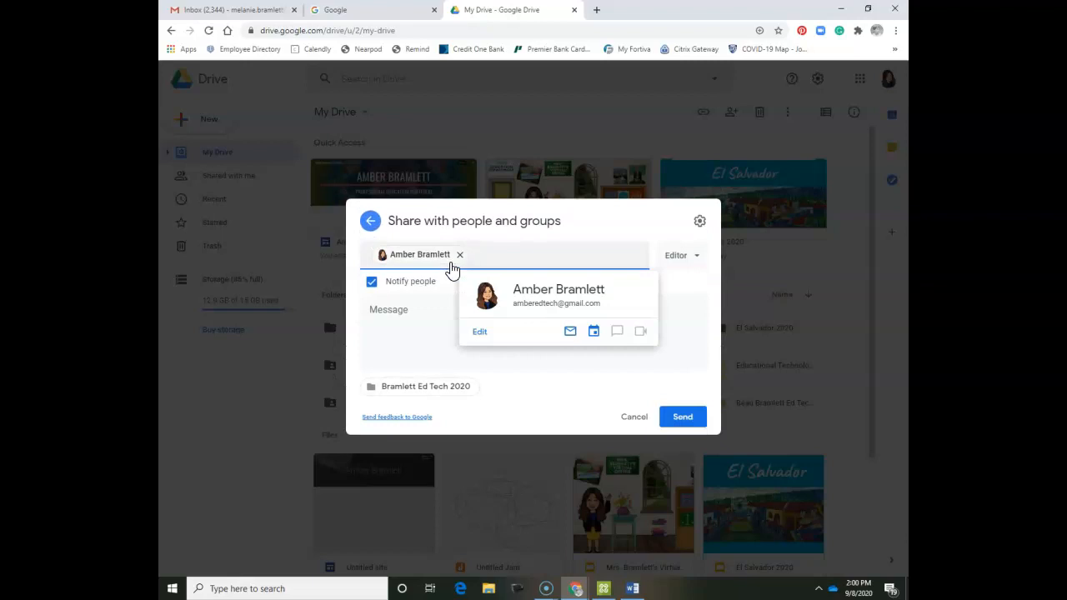
text(penny)
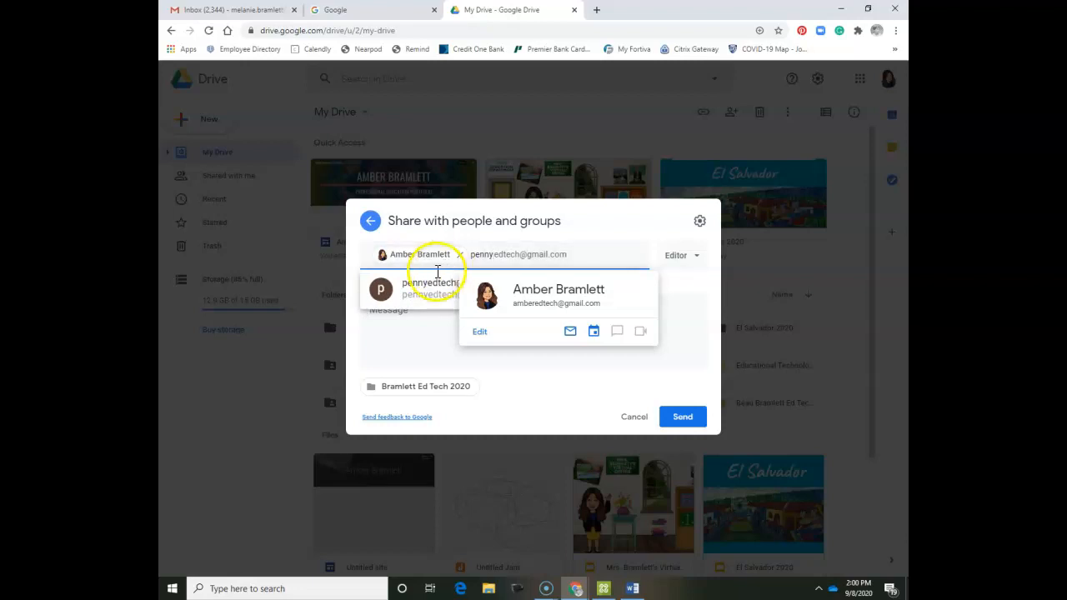
click(422, 290)
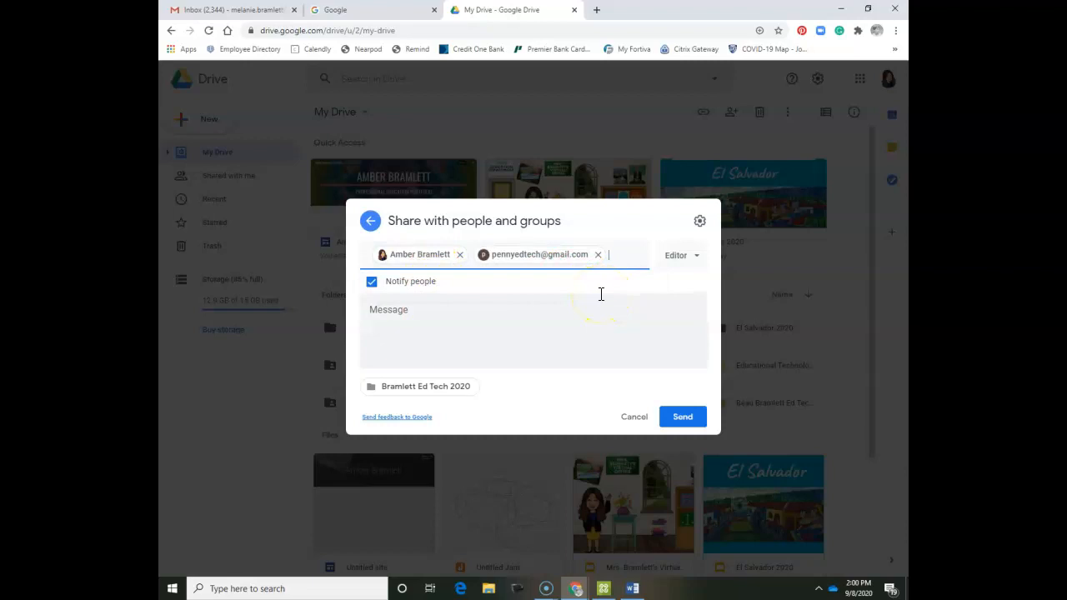
click(596, 302)
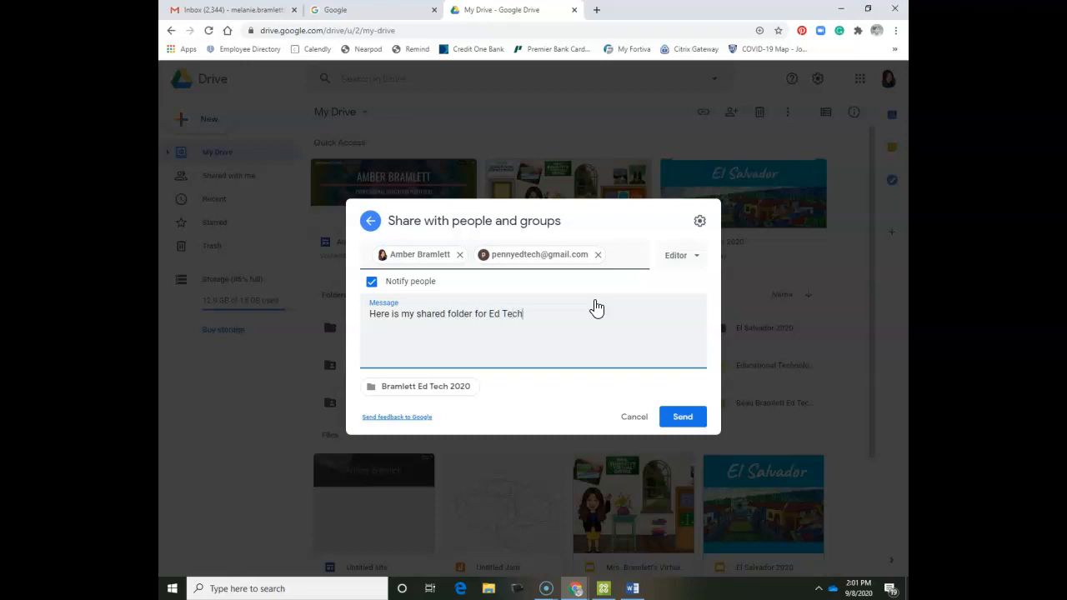
click(671, 419)
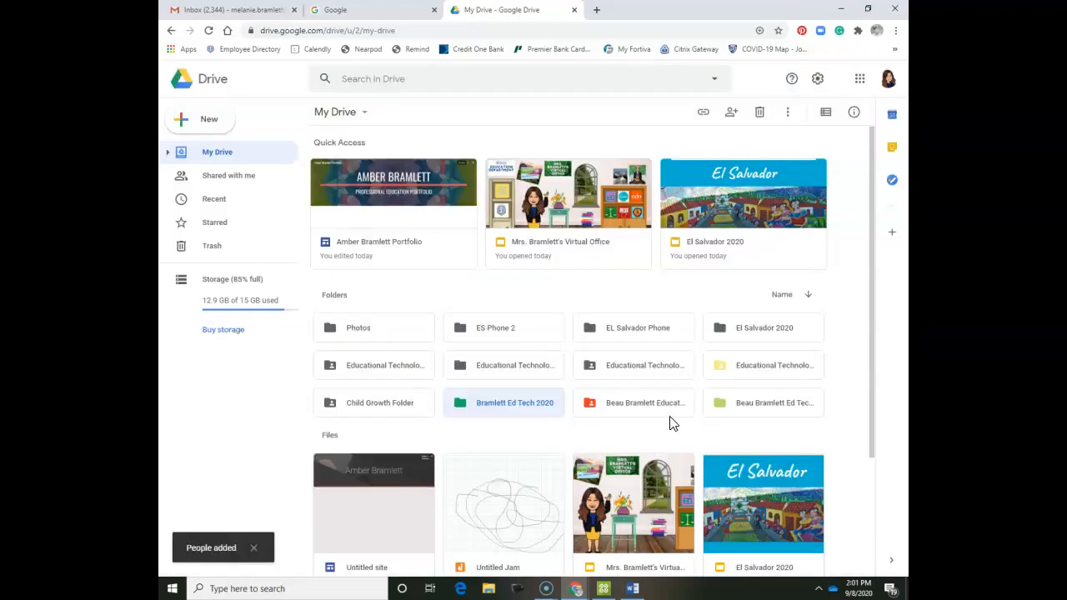
Open the Bramlett Ed Tech 2020 folder and upload Test Doc.pdf from Downloads into it.
double_click(502, 415)
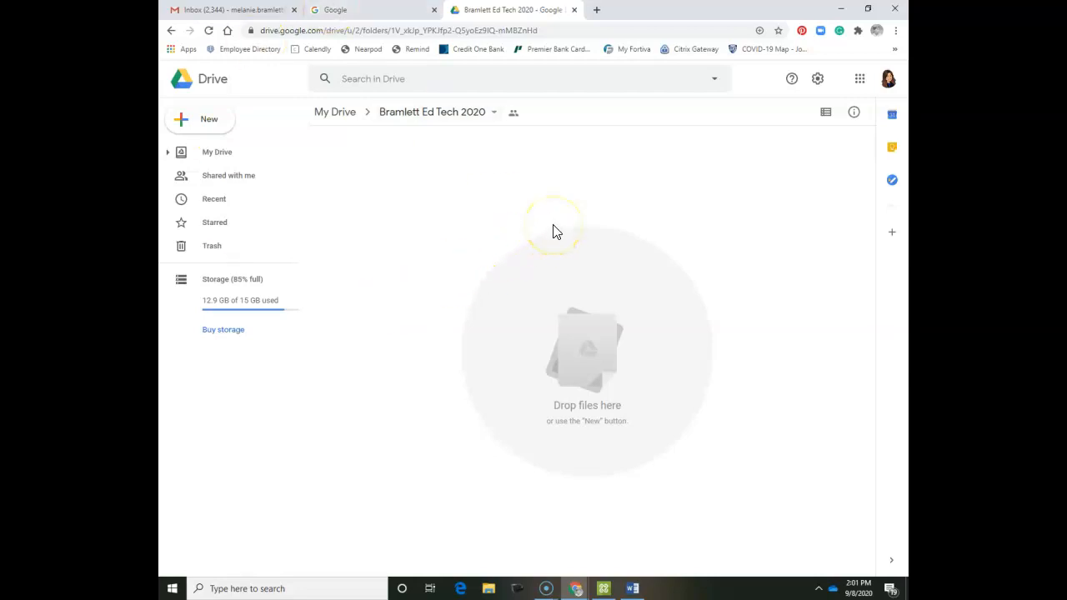
click(195, 122)
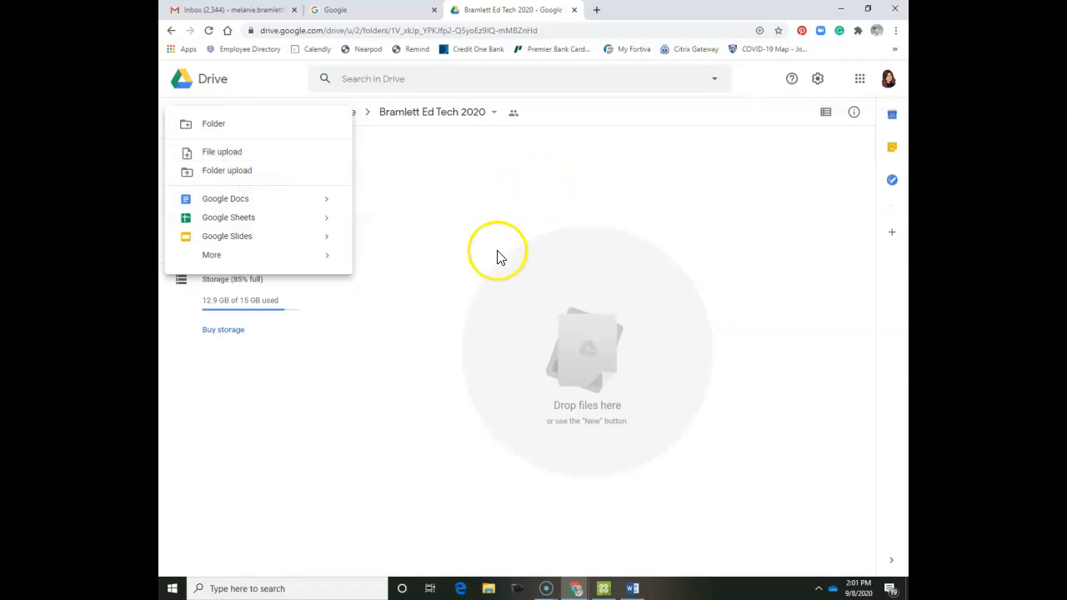
click(524, 191)
click(214, 119)
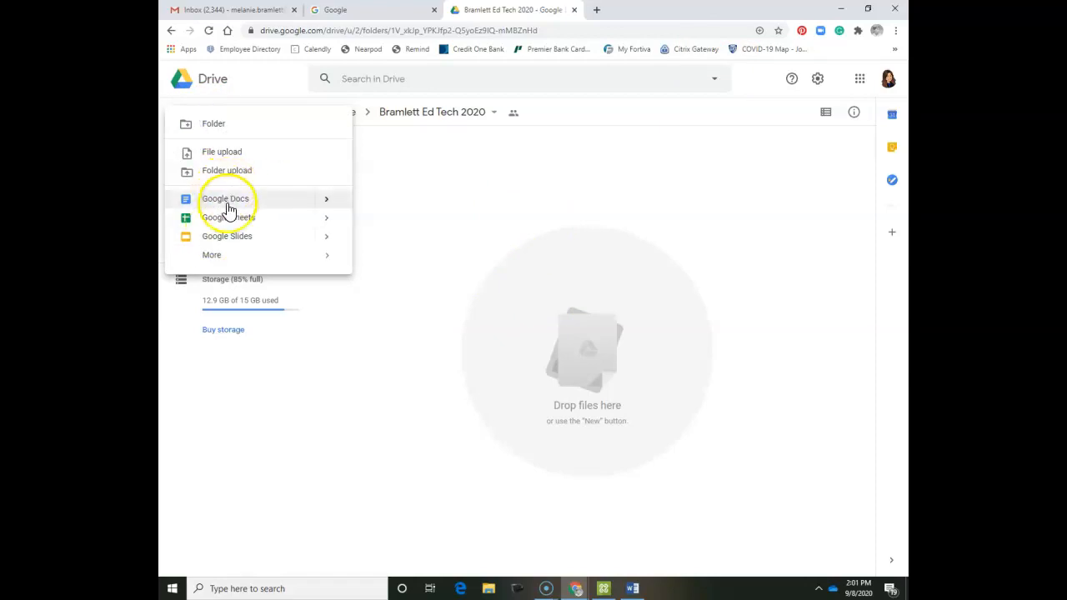
click(213, 155)
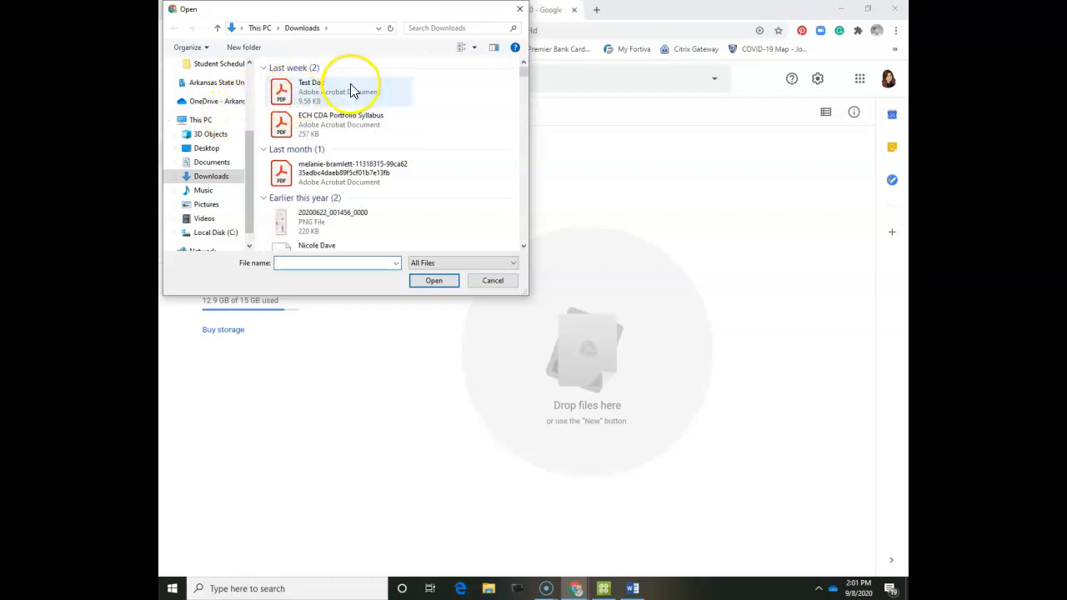
double_click(347, 94)
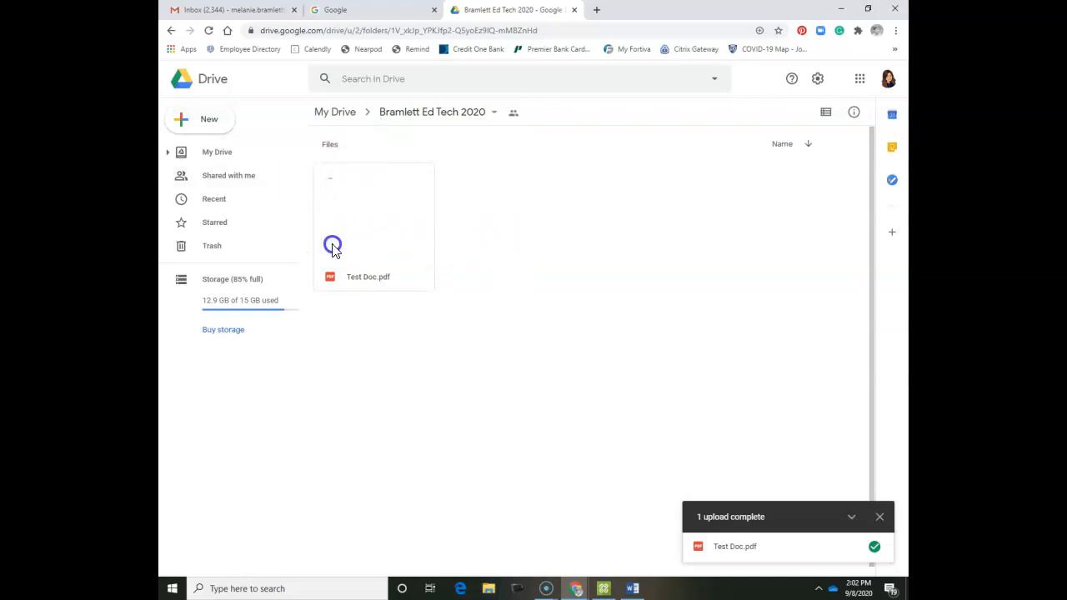
right_click(388, 189)
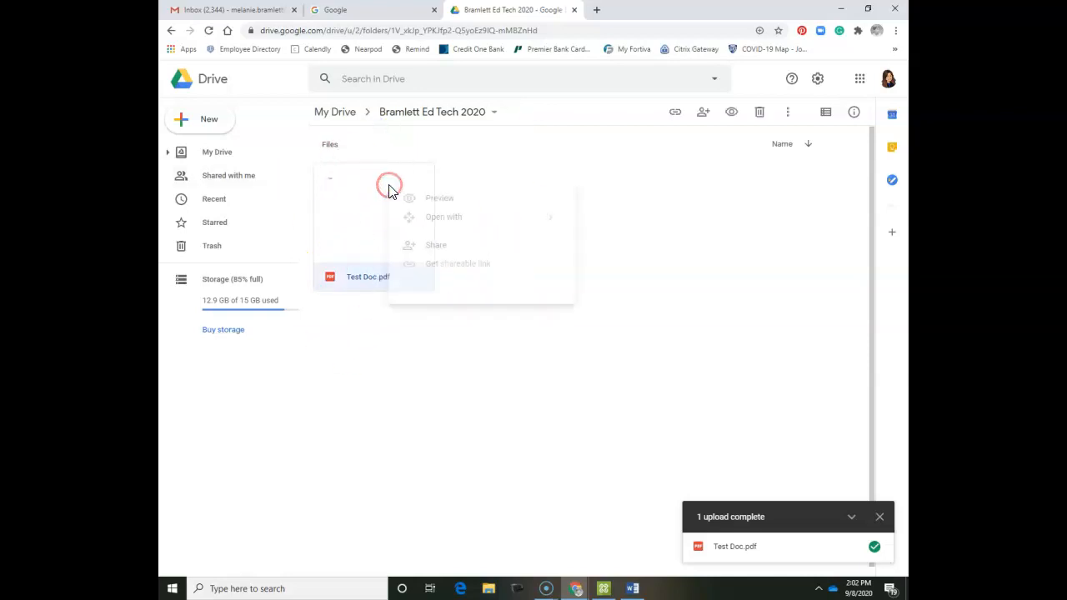
click(500, 248)
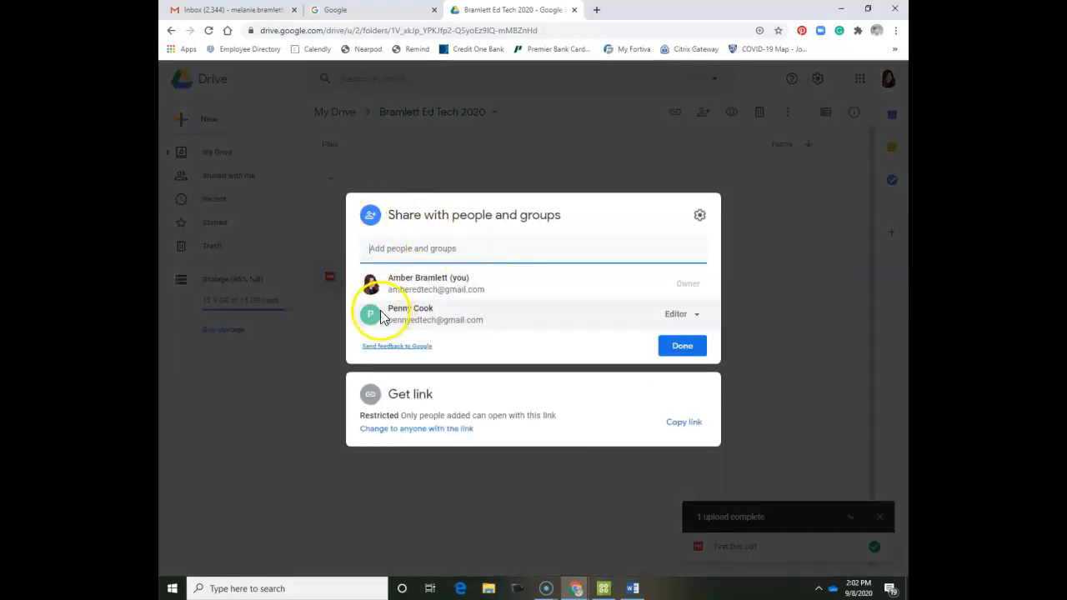
click(689, 362)
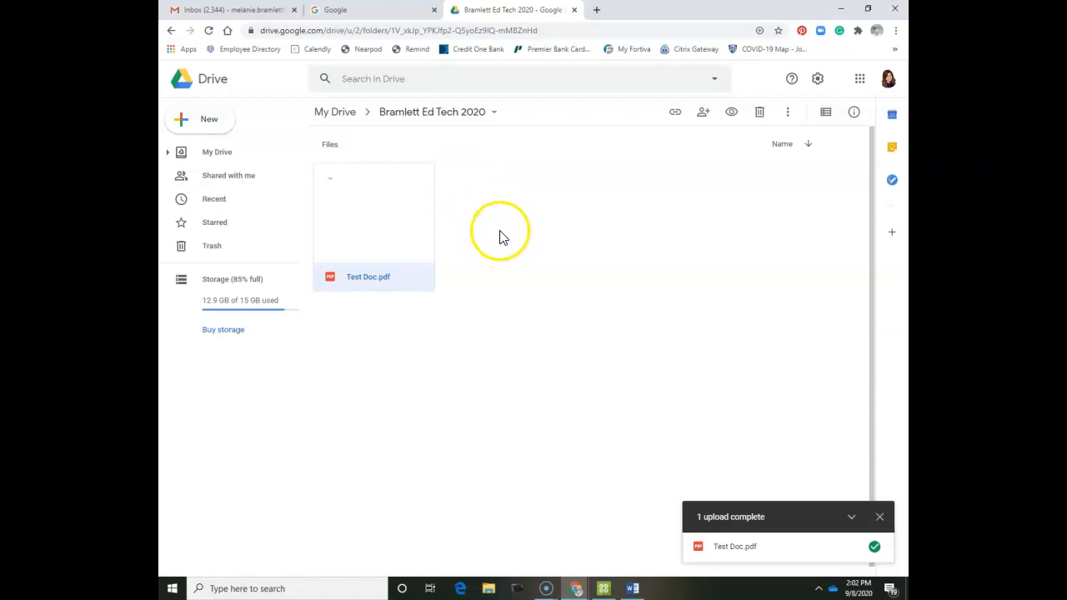
Create a new blank Google Doc in the folder, keeping the folder's sharing permissions.
click(219, 120)
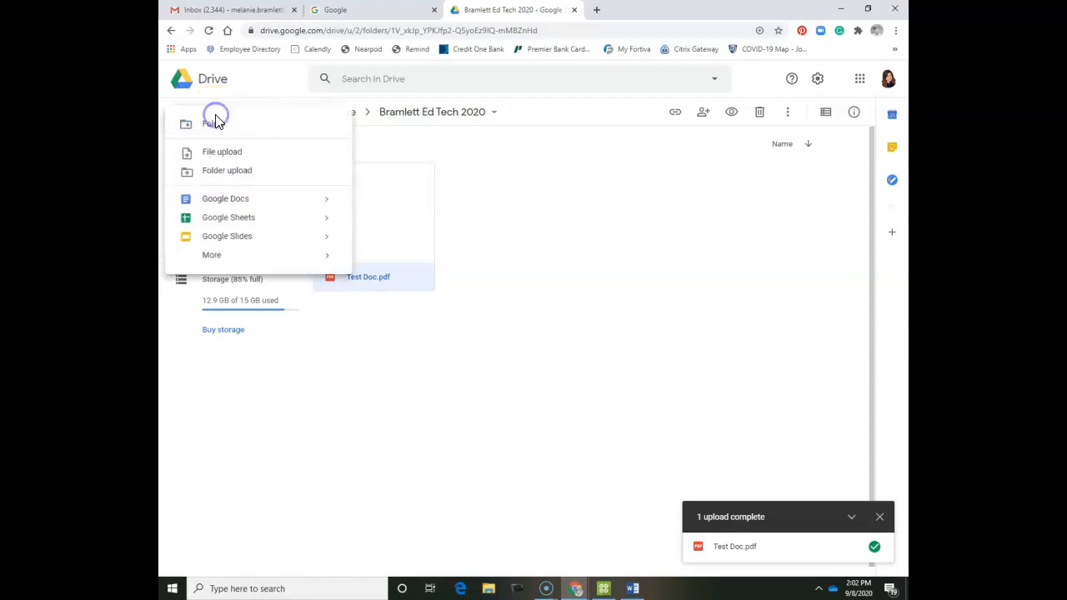
click(234, 205)
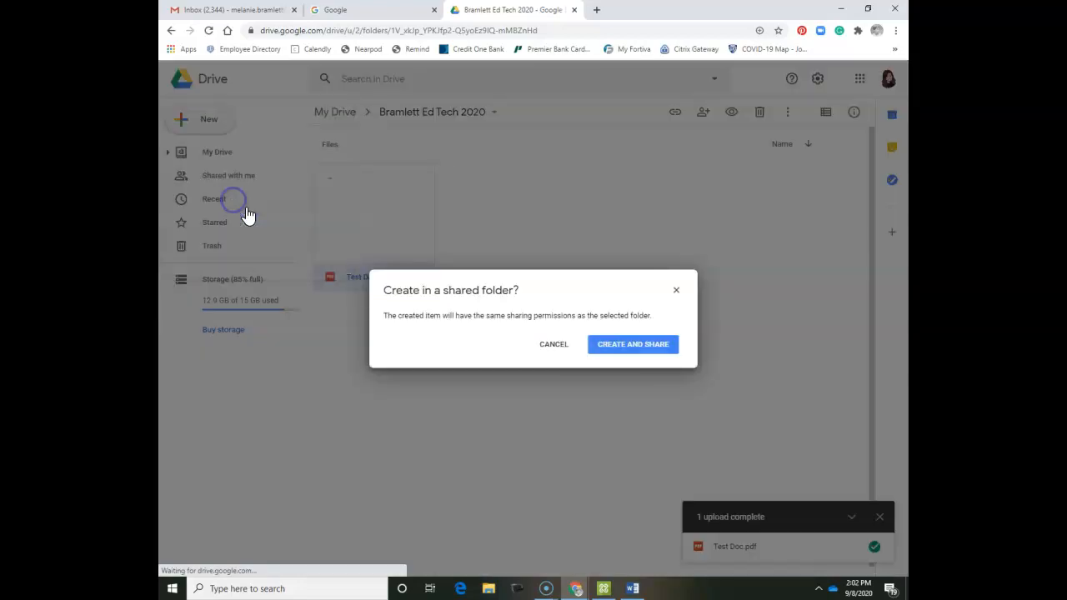
click(638, 349)
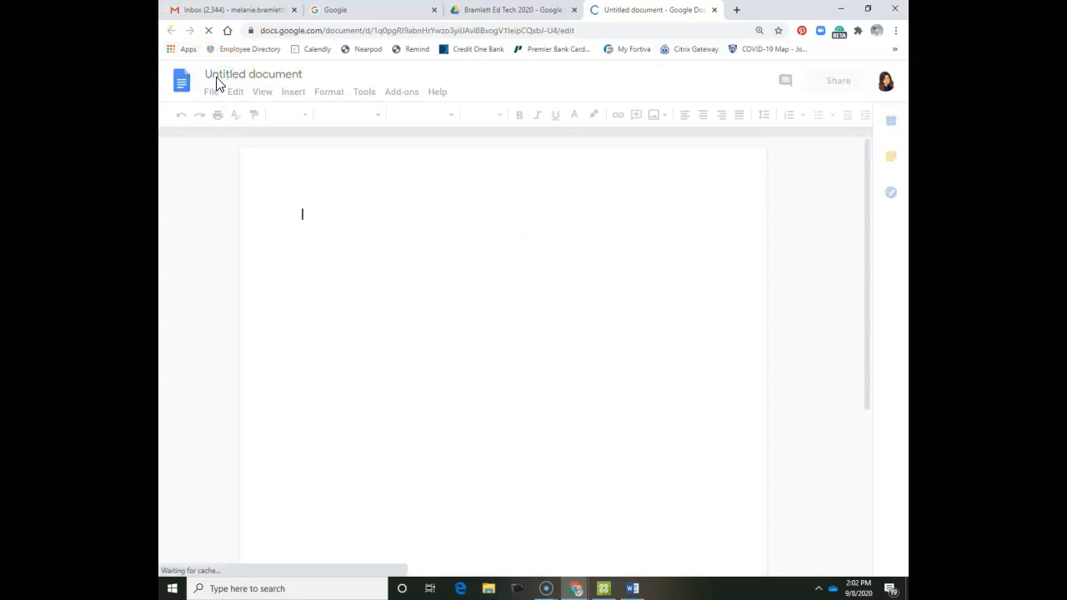
Title the document 'Observation Reflections' and fix the typed line's spelling to Observation.
click(218, 74)
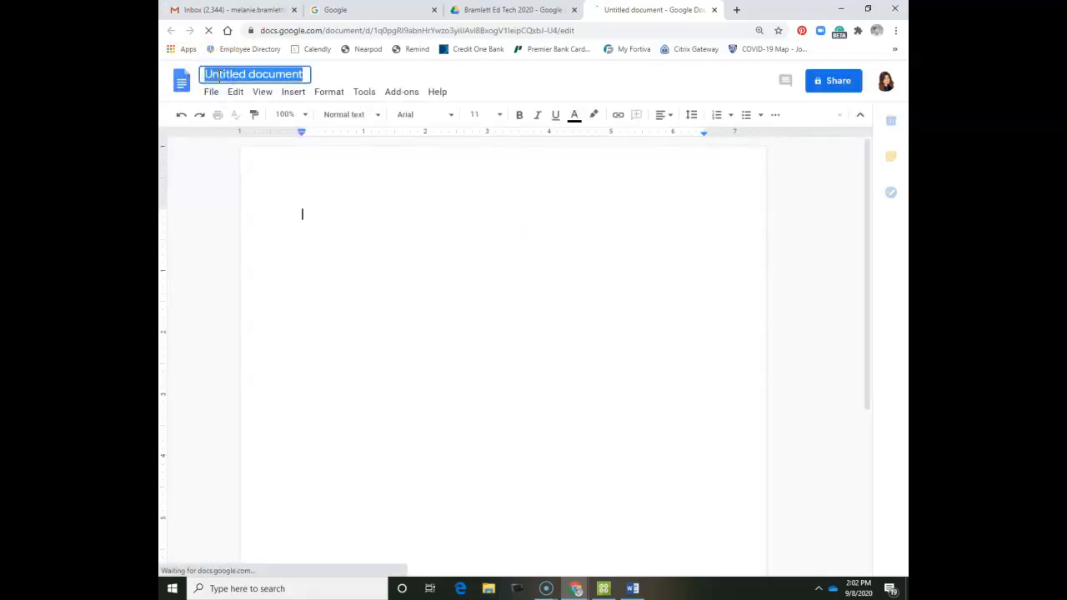
text(O)
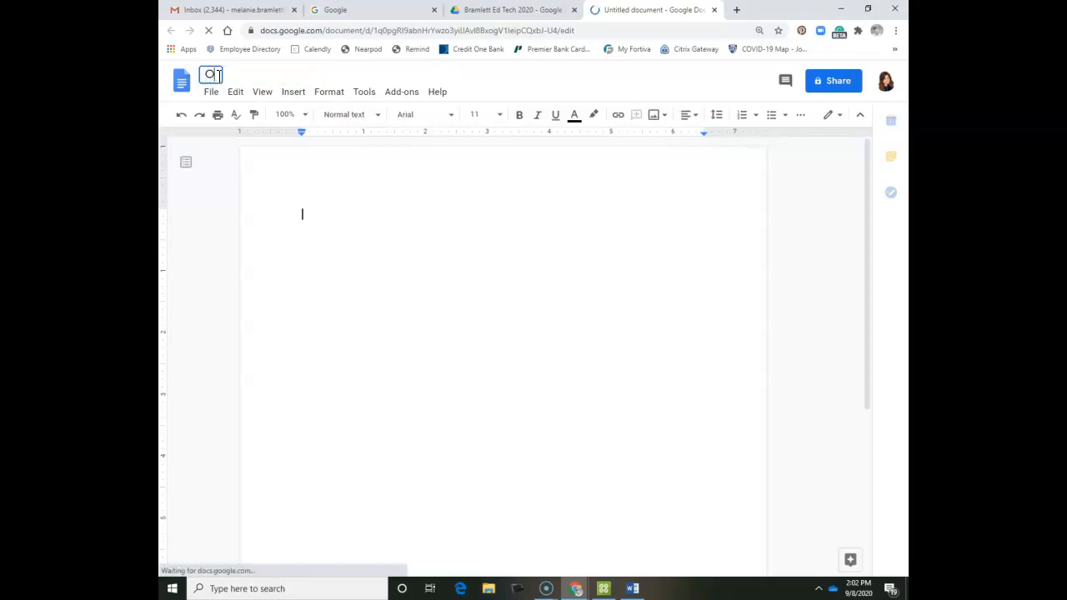
text(bservation Reflections)
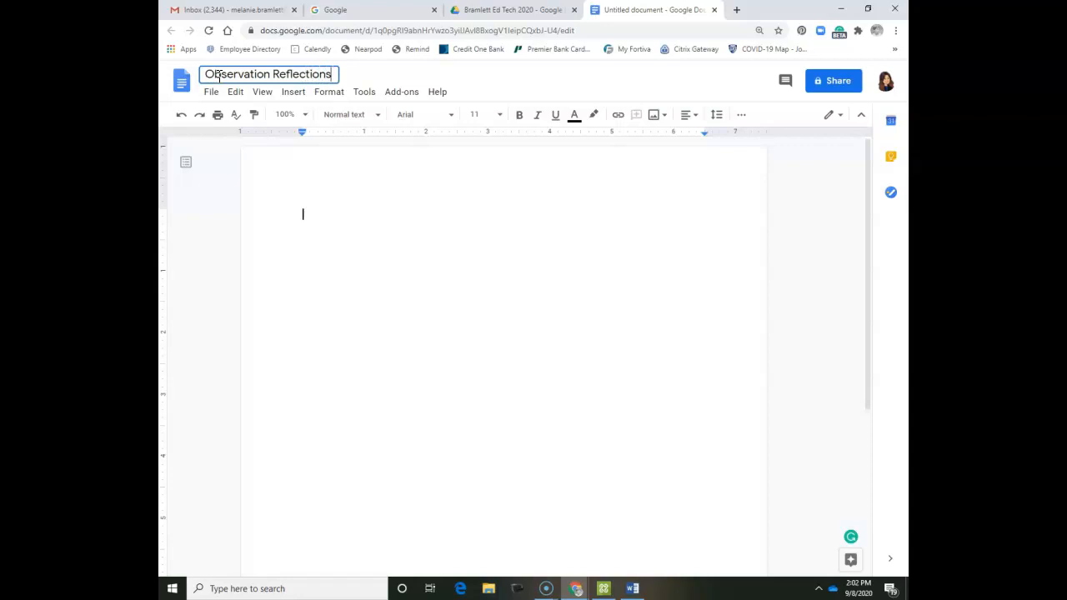
click(423, 341)
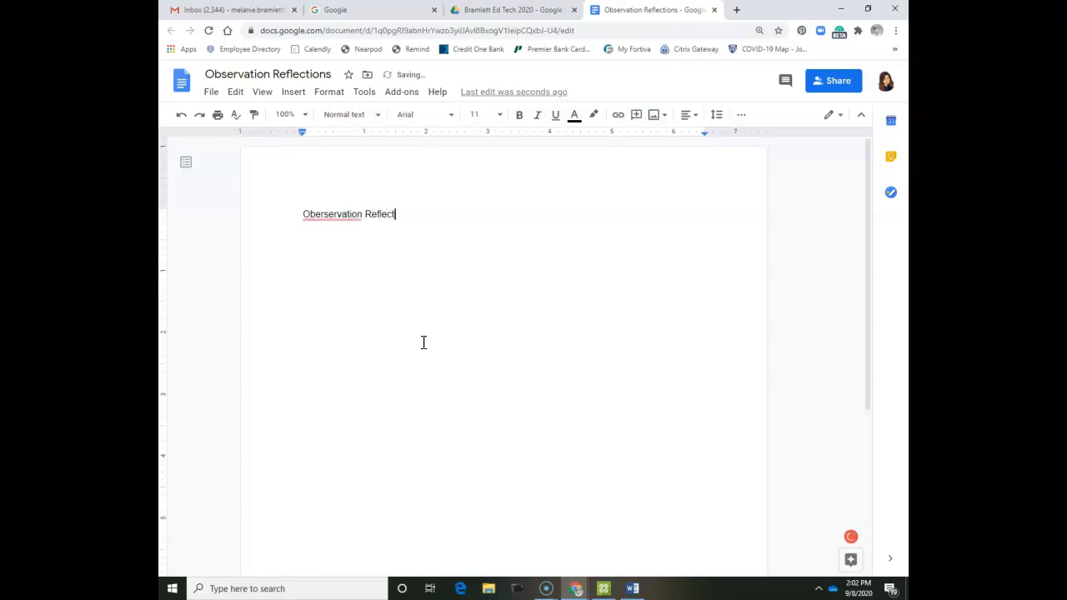
click(331, 214)
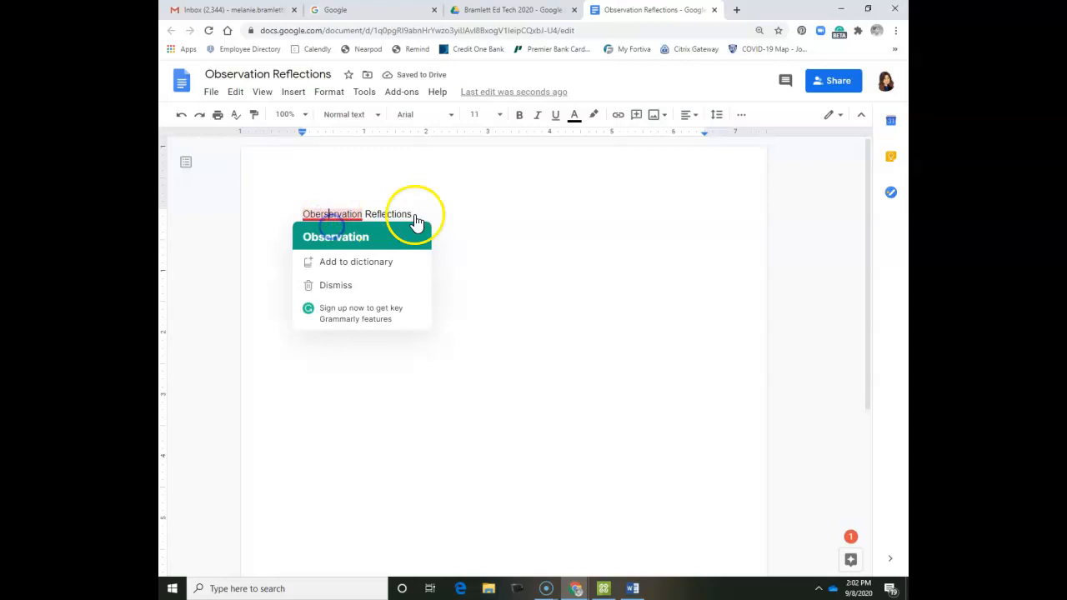
click(400, 235)
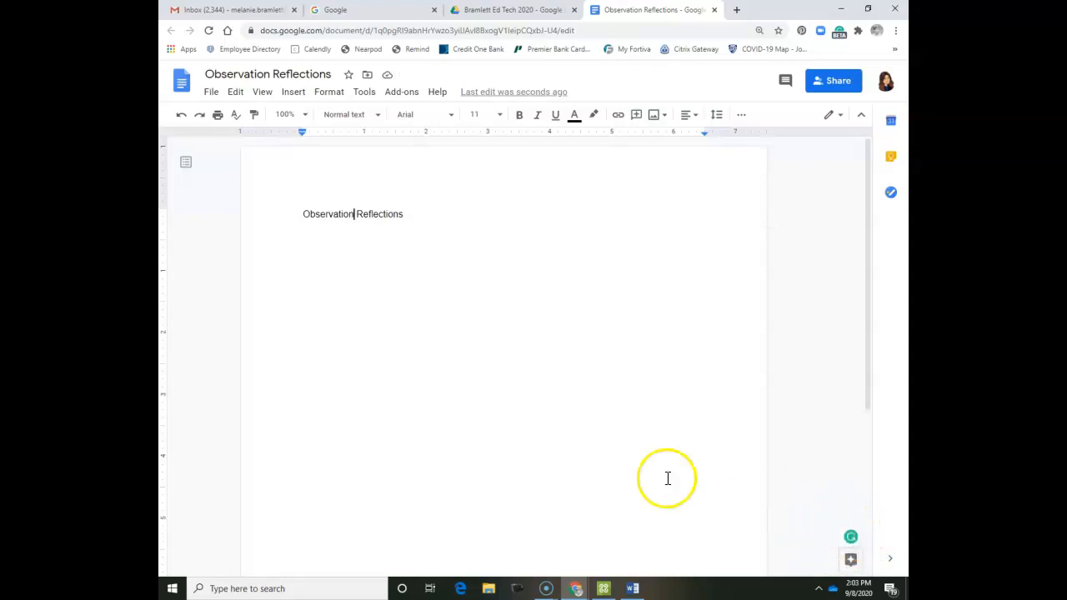
click(492, 254)
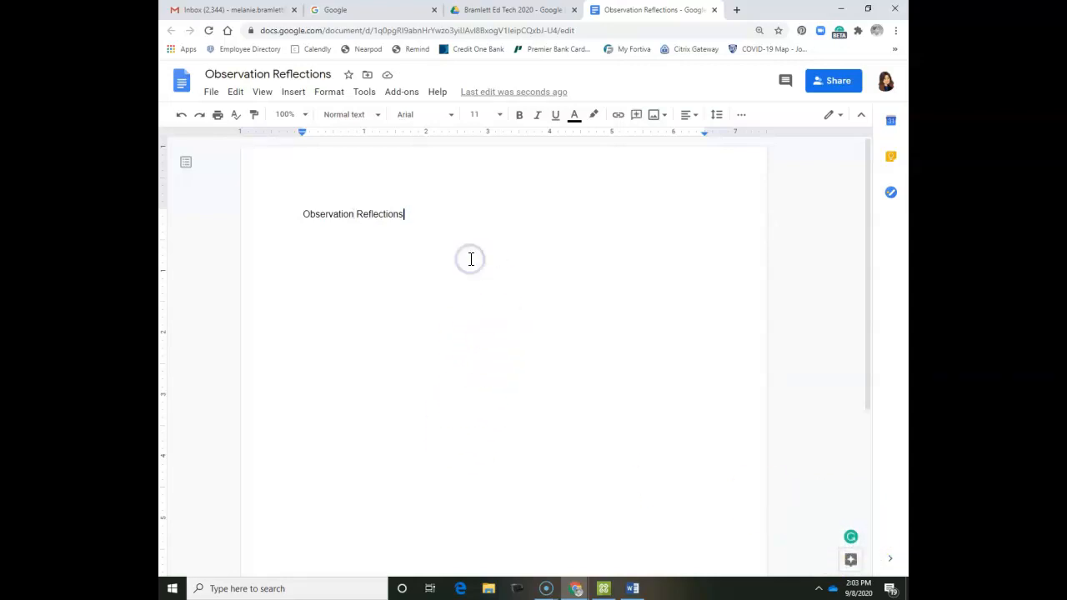
Close the document and reopen Observation Reflections from the Drive folder.
click(714, 9)
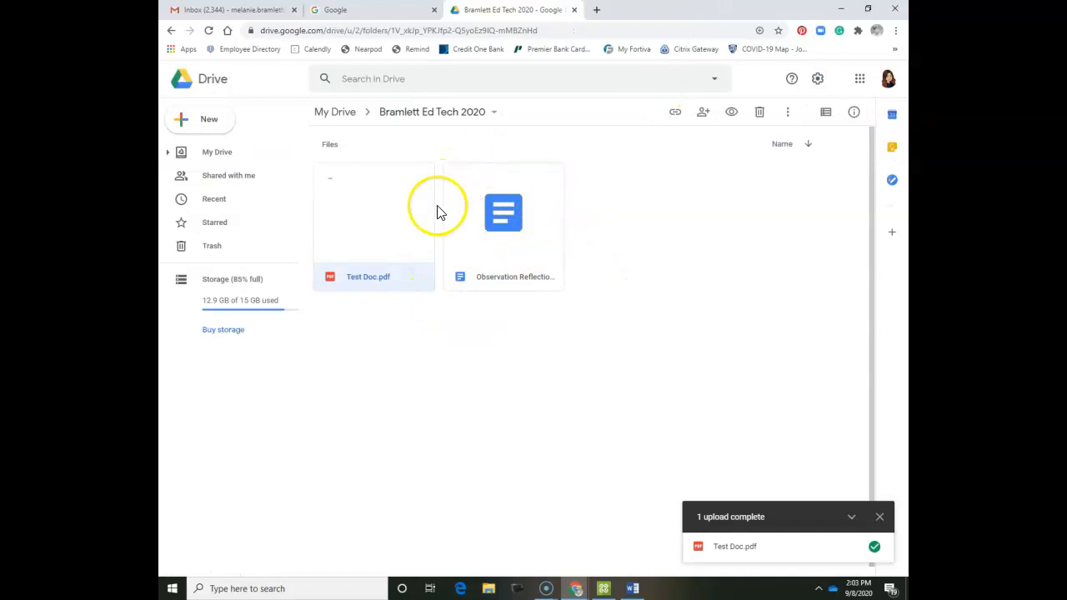
double_click(525, 234)
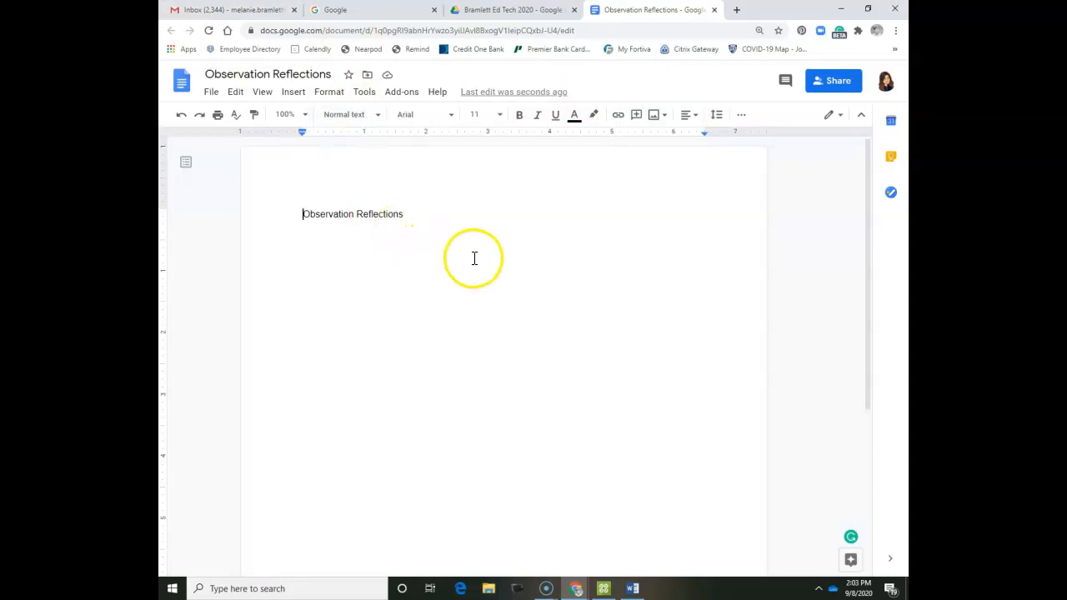
click(479, 229)
Download Observation Reflections as a PDF Document (.pdf).
click(210, 94)
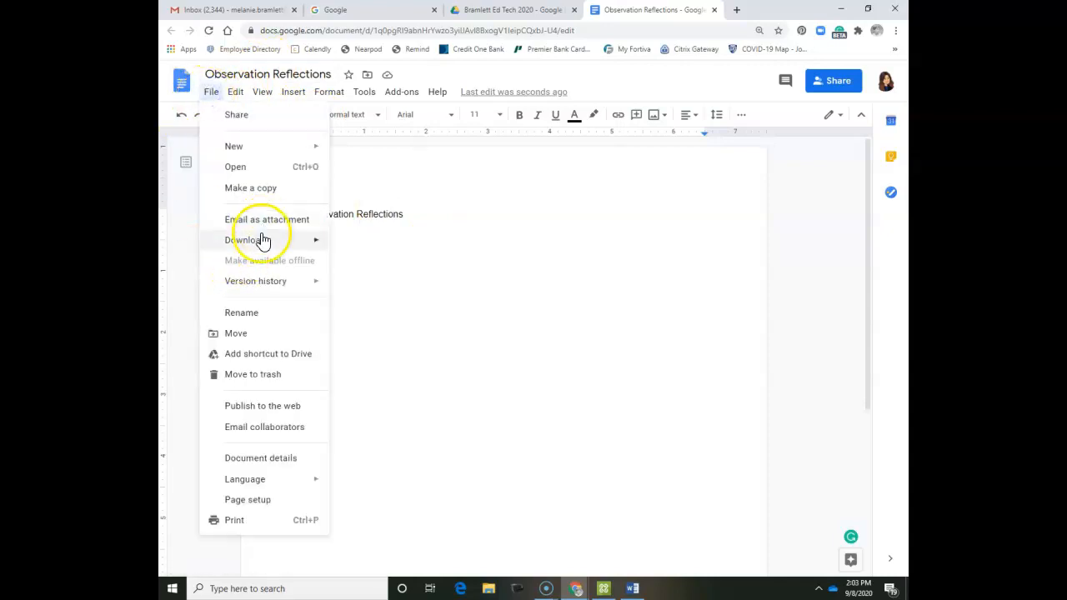
mouse_move(262, 240)
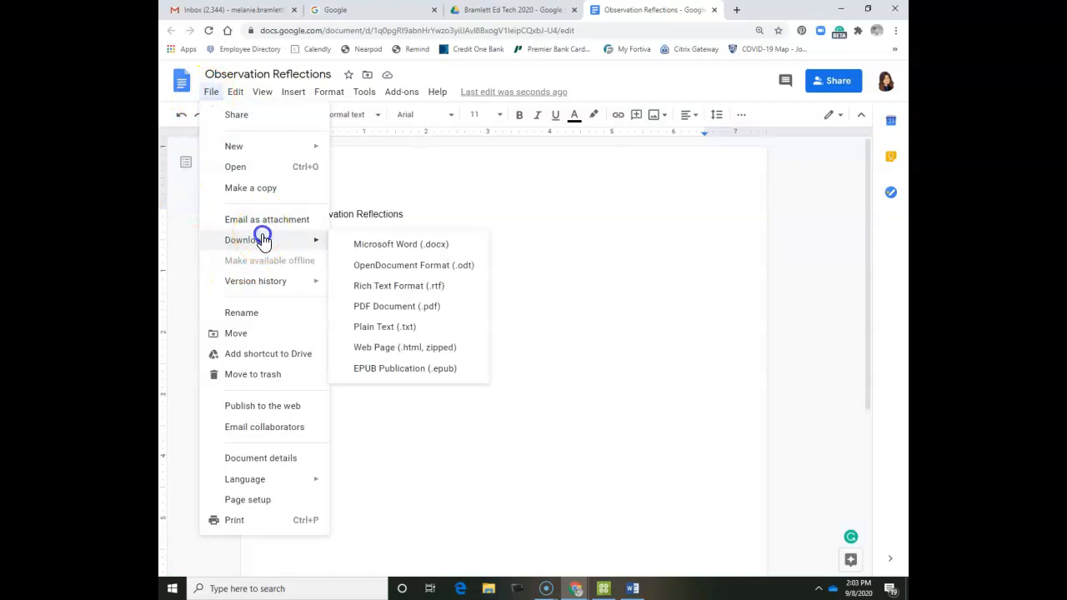
click(417, 306)
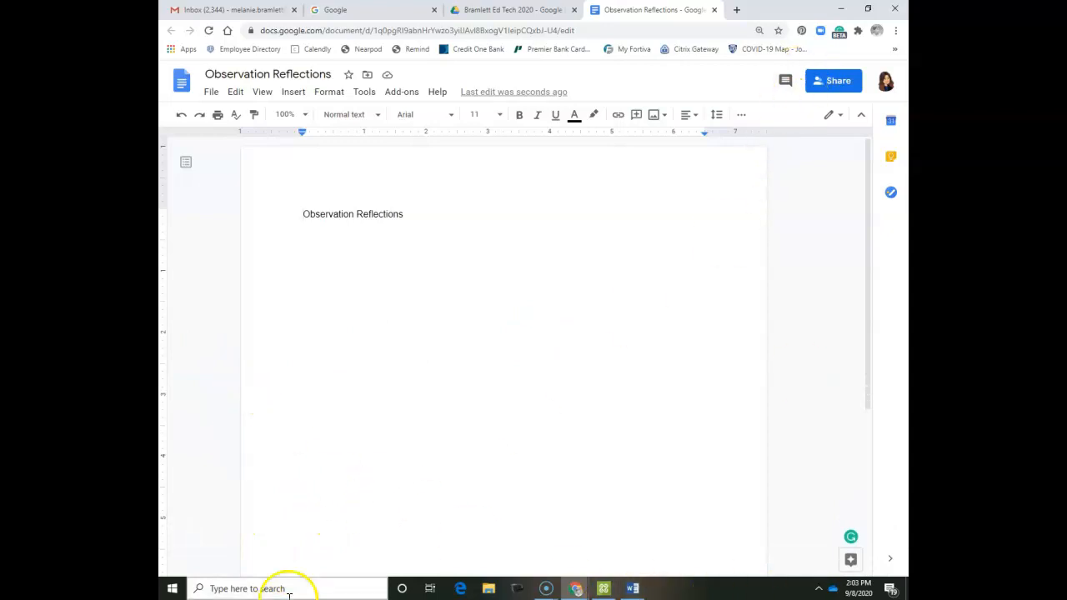
click(776, 31)
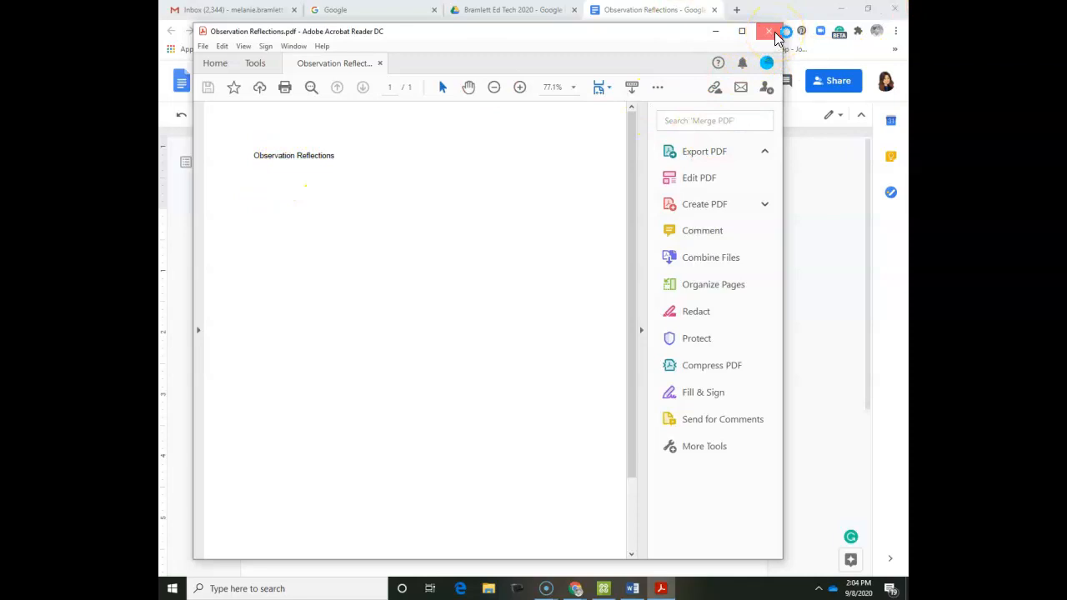
click(775, 32)
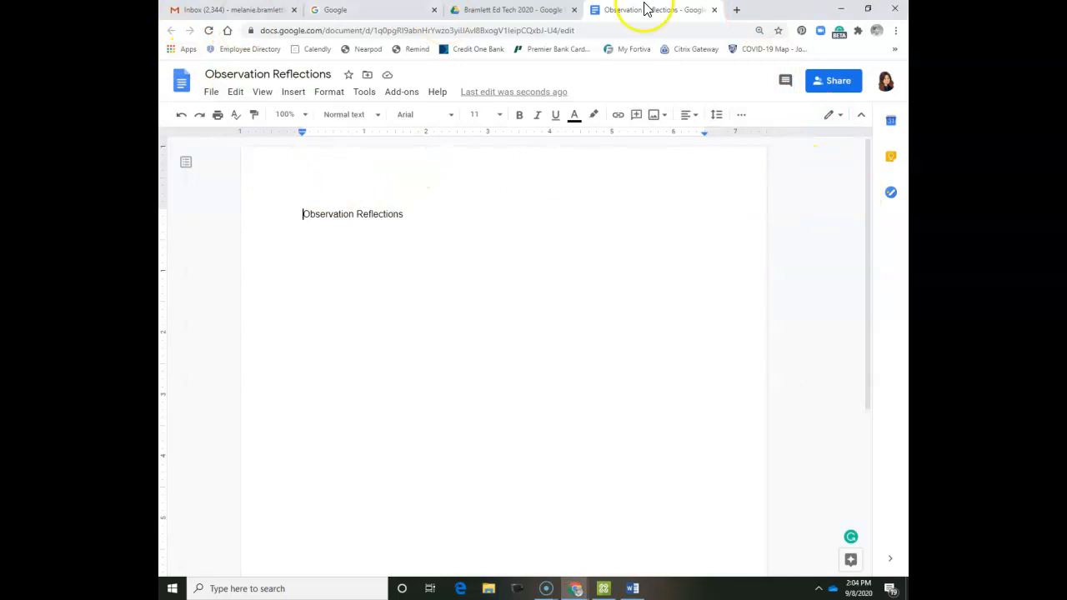
Upload Observation Reflections.pdf into the Ed Tech 2020 folder via Shared with me, then go to Google Search.
click(714, 10)
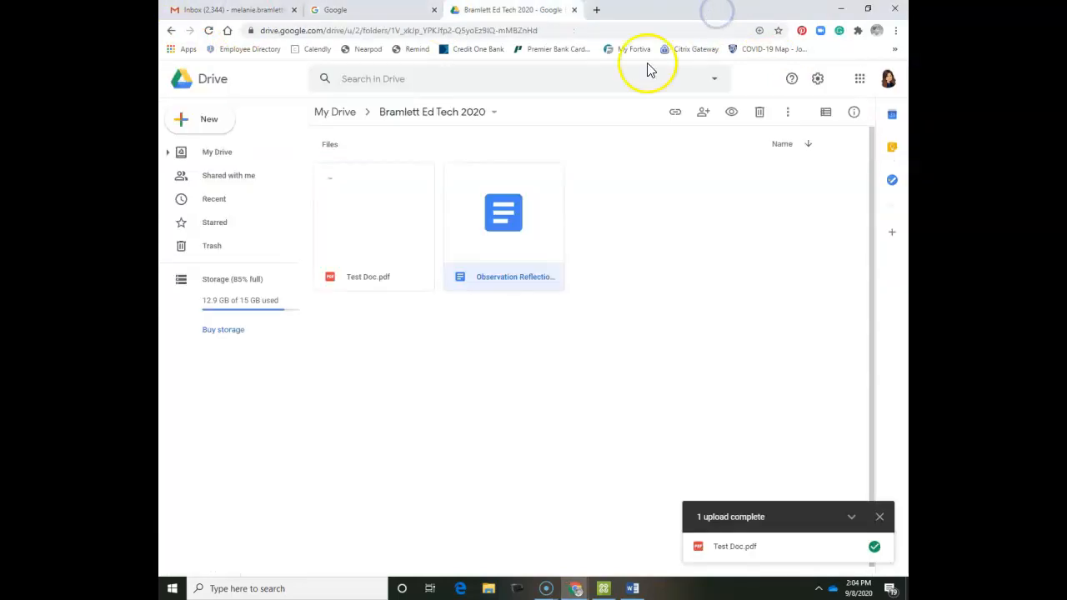
click(237, 172)
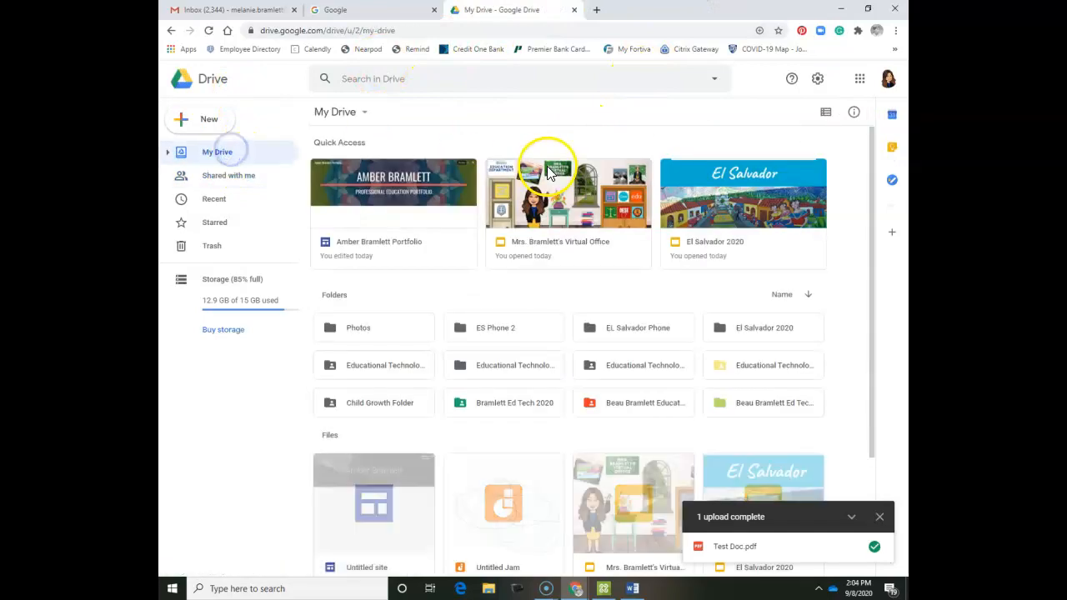
double_click(469, 404)
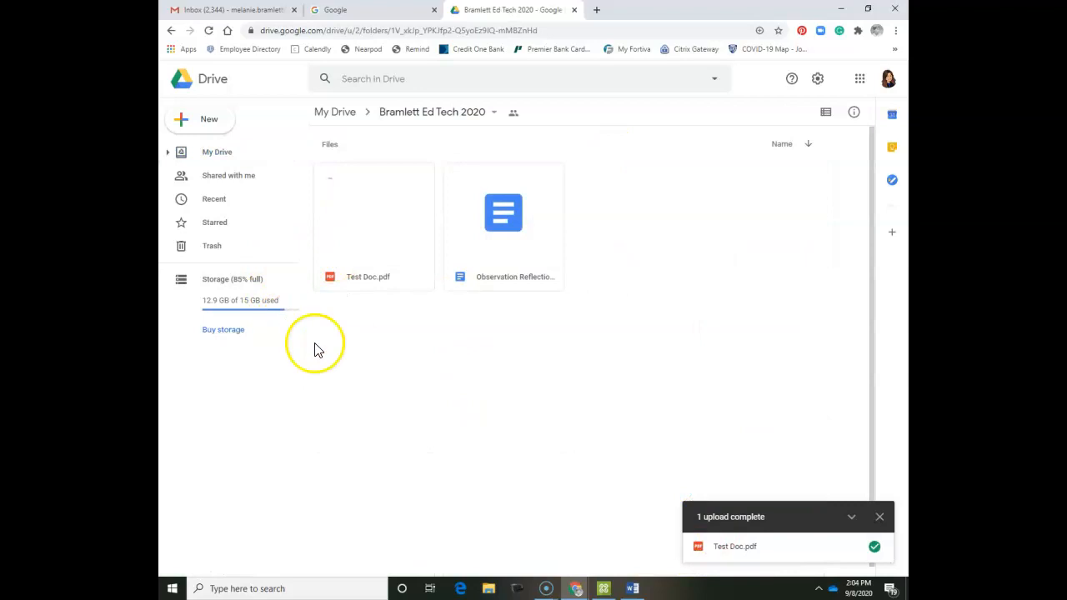
click(191, 119)
click(218, 152)
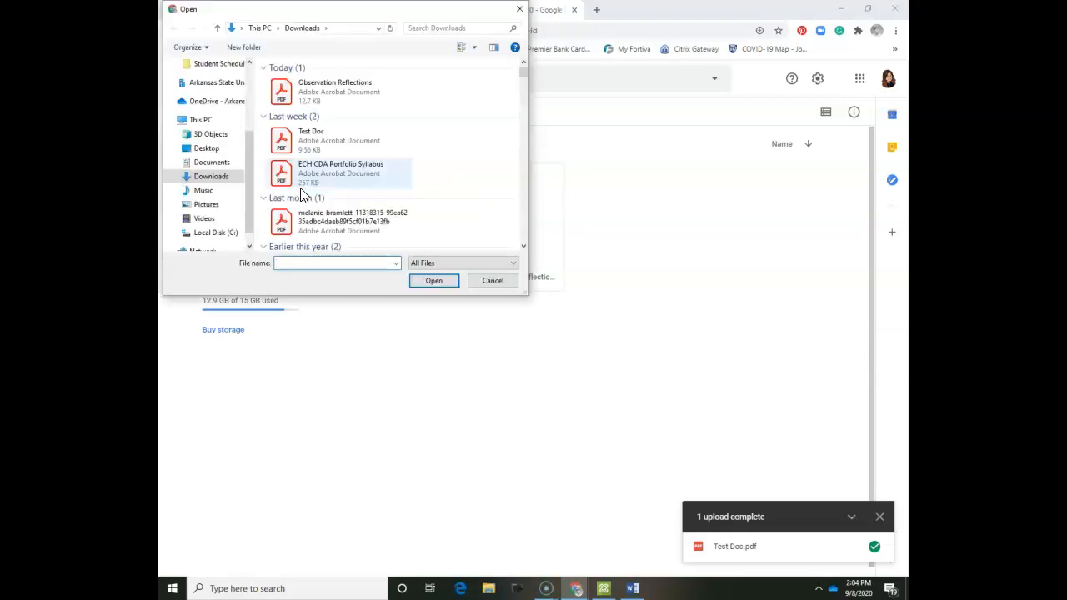
double_click(358, 88)
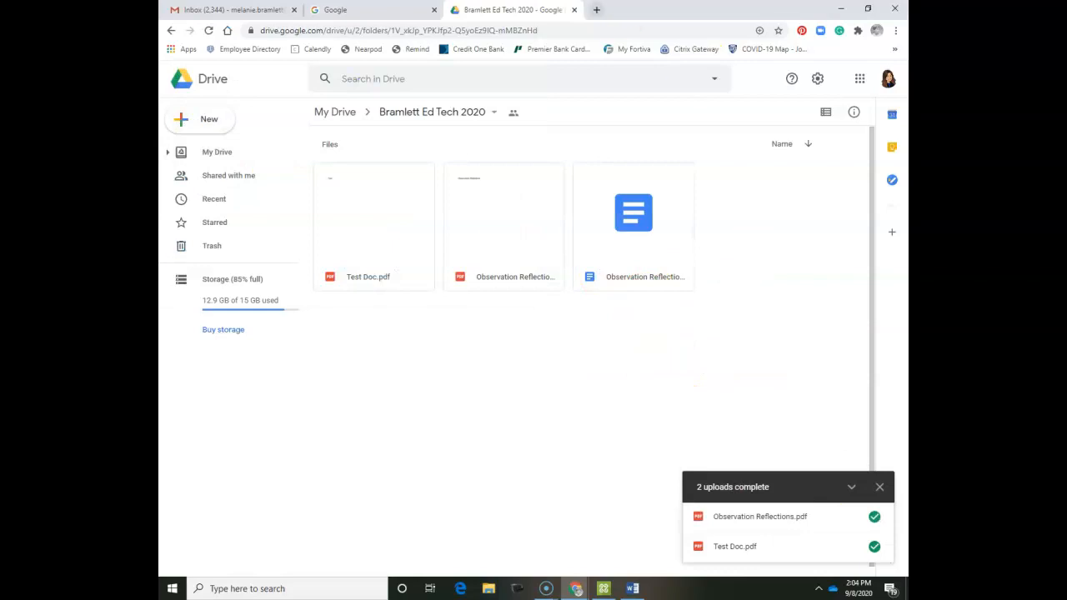
click(402, 12)
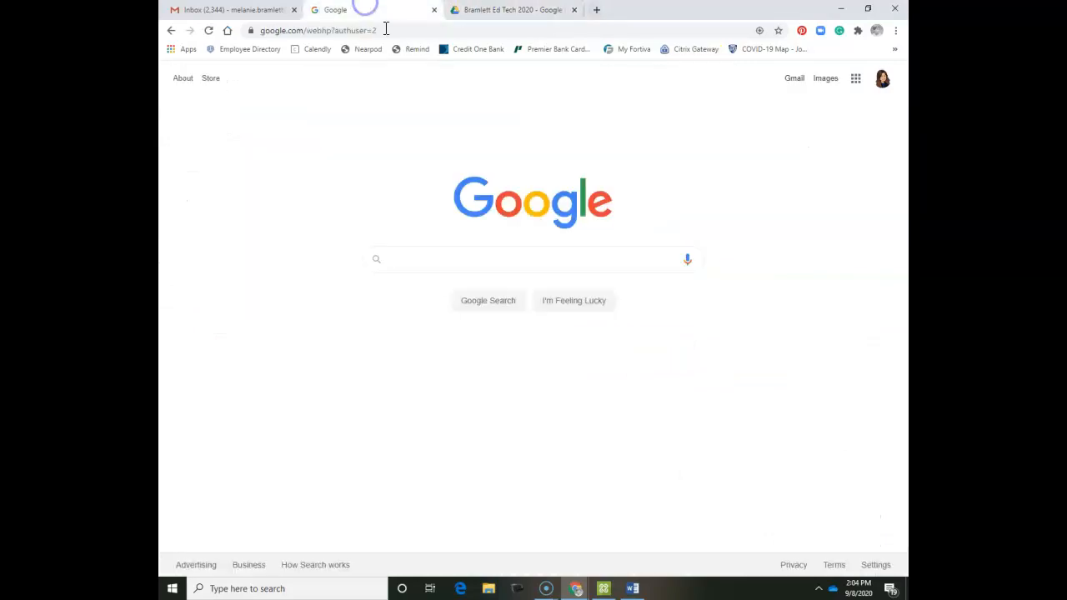
Search Google for 'google site' and open the Google Sites sign-in result.
click(576, 256)
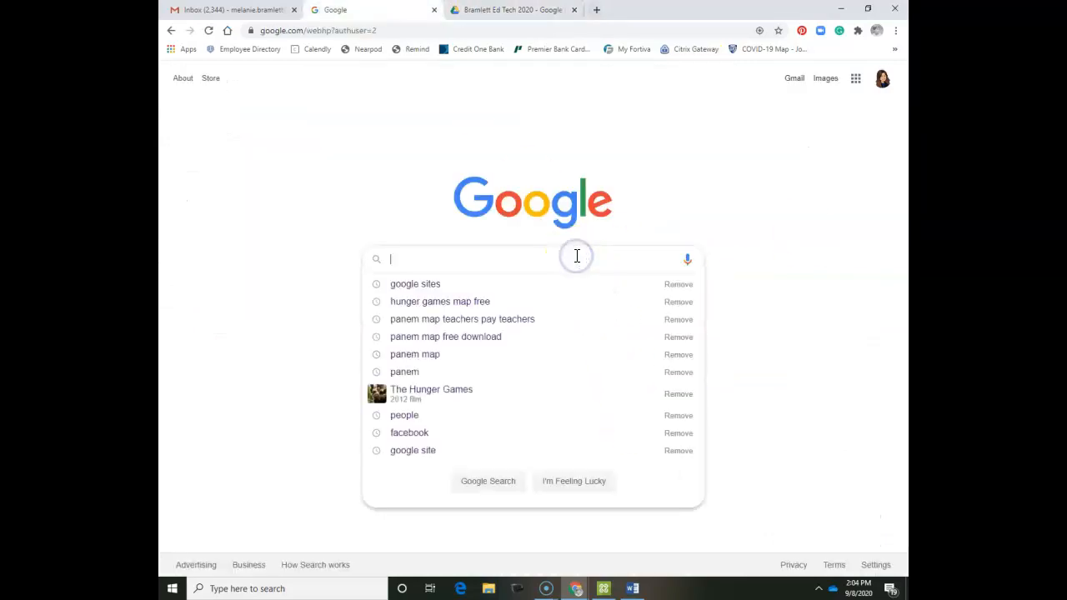
text(goiogl)
key(BackSpace)
key(BackSpace)
key(BackSpace)
key(BackSpace)
text(ogle site)
key(Return)
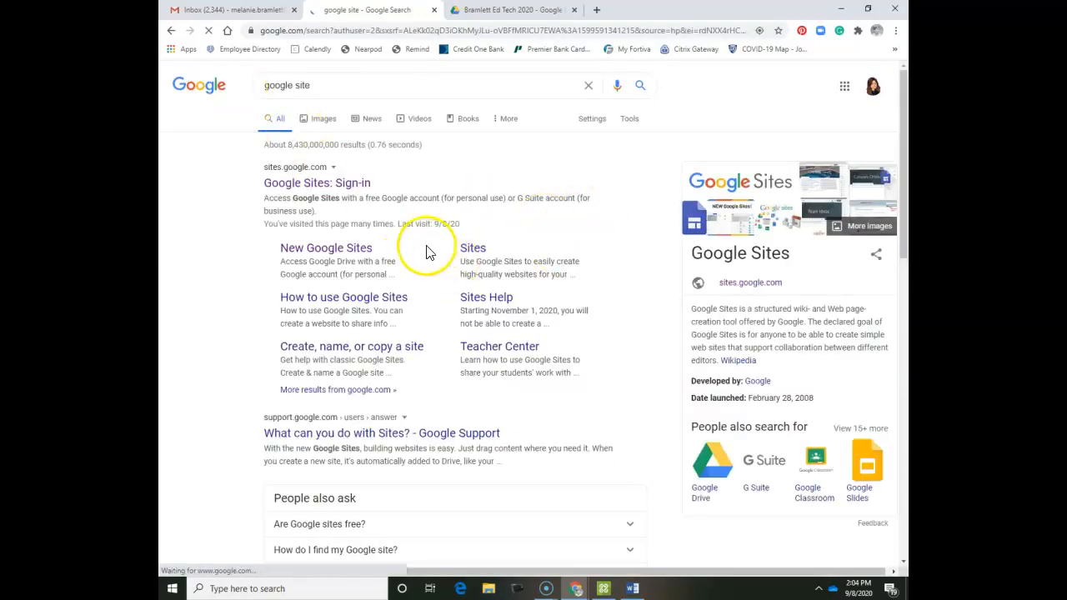
click(350, 194)
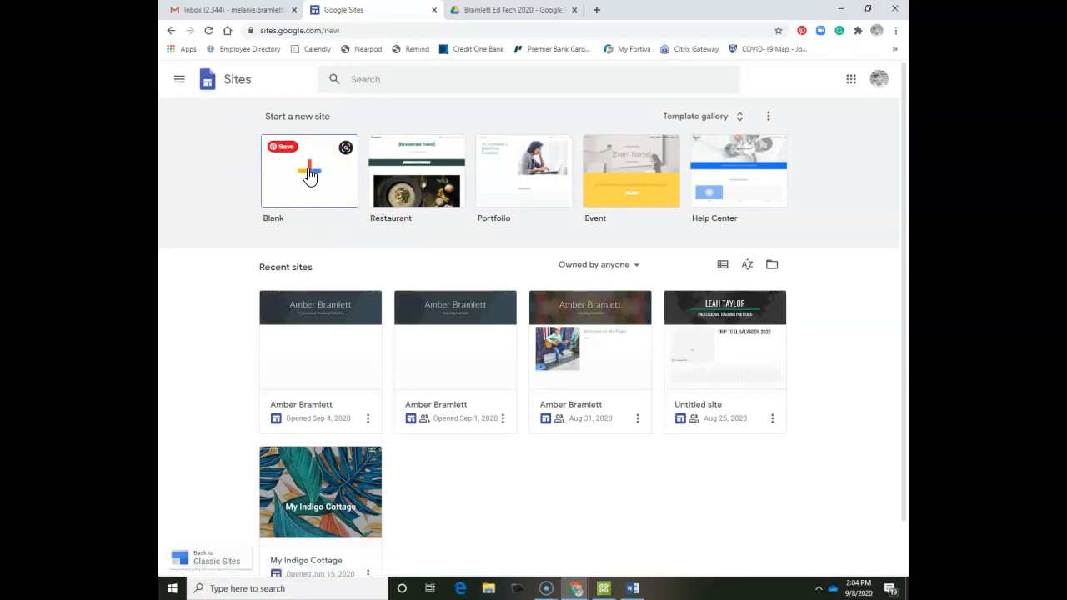
Start a blank site, title it with the owner's full name, and add a 'Professional' subtitle line.
click(309, 171)
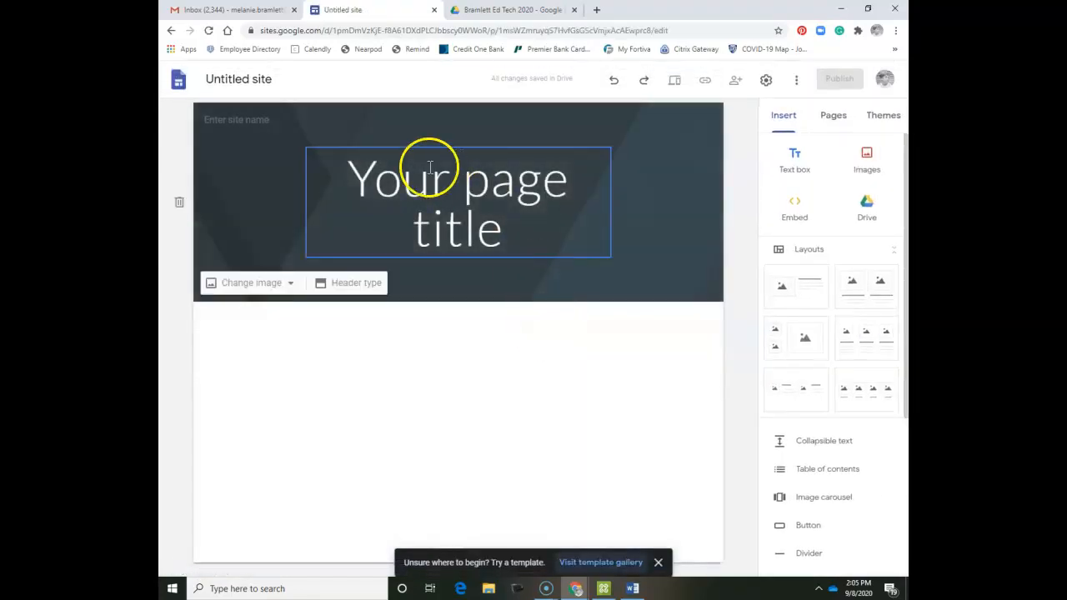
triple_click(429, 167)
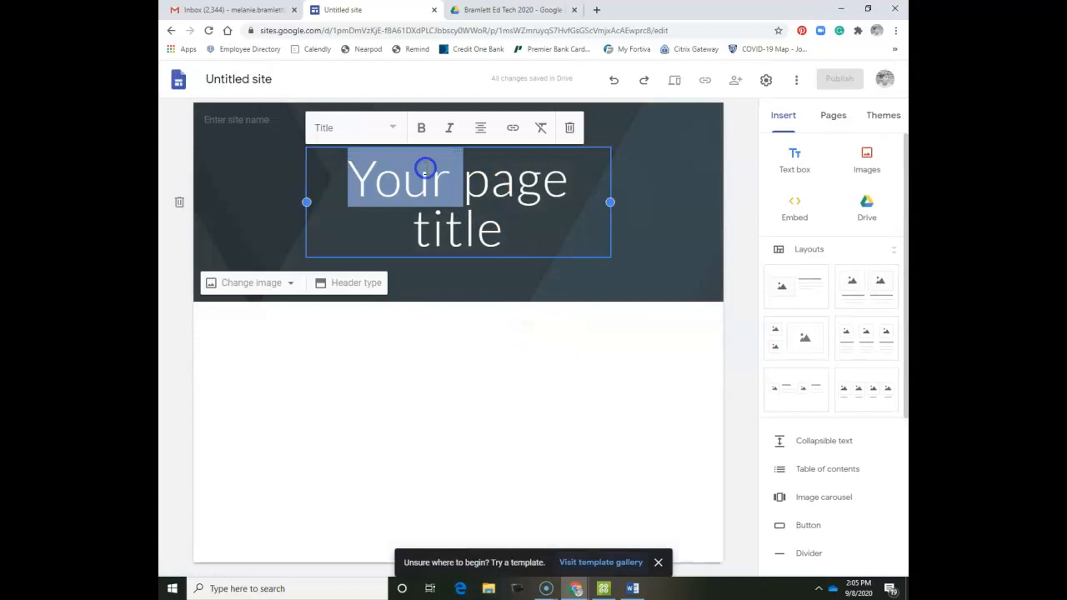
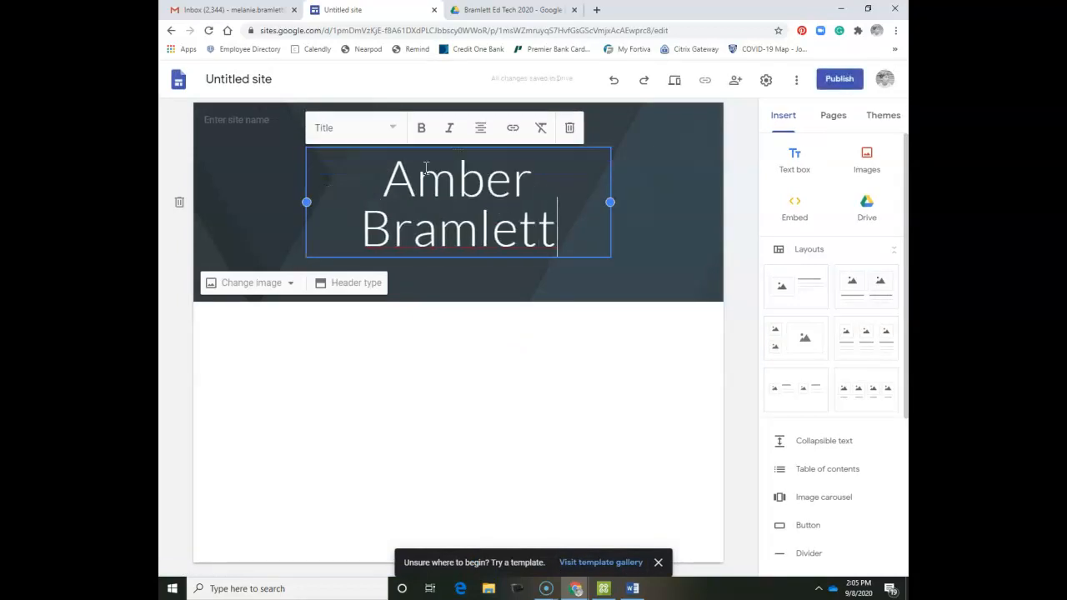
key(Return)
text(Professional Education Portfolio)
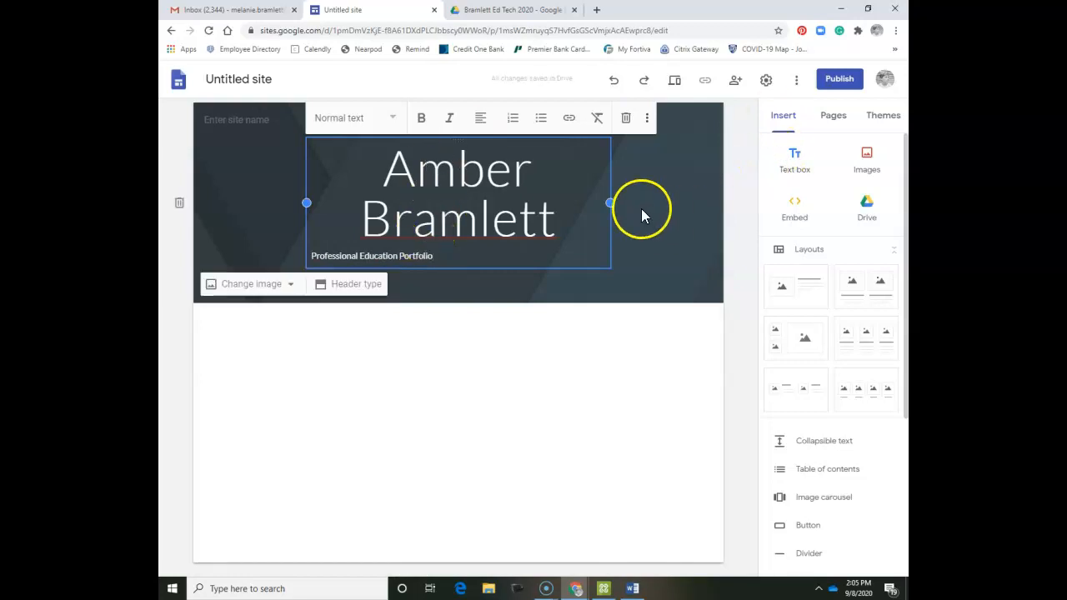
Centre the subtitle and set its style to Heading.
click(435, 260)
triple_click(435, 260)
click(482, 117)
click(480, 155)
click(383, 124)
click(365, 188)
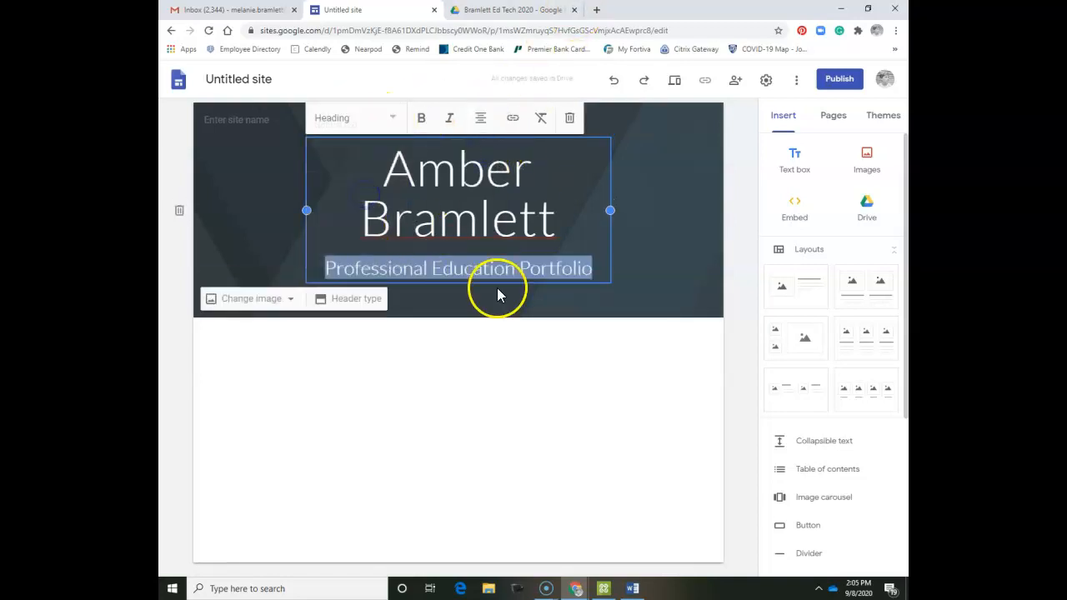
click(508, 399)
Name the site with the owner's name followed by 'Portfolio'.
click(243, 117)
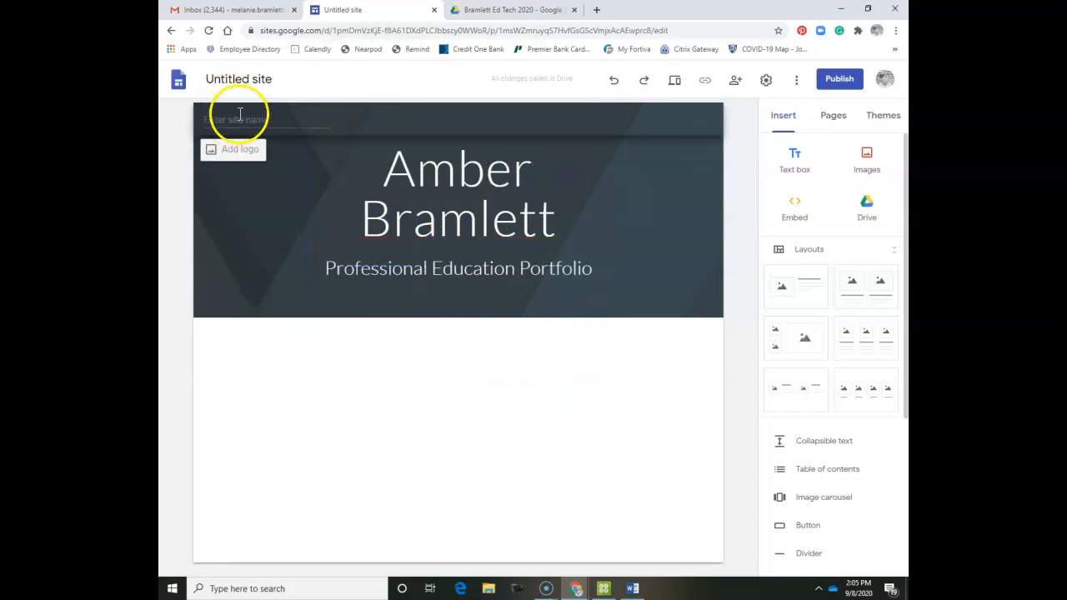
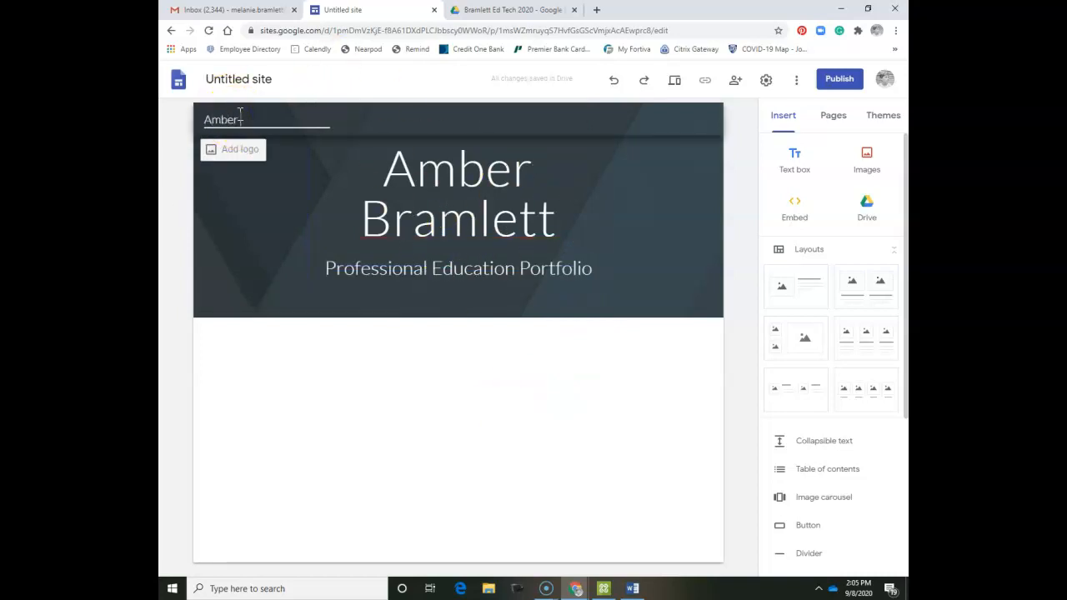
click(264, 109)
click(272, 392)
Set the header background to the first gallery image, a pale diagonal-striped pattern.
click(227, 268)
click(233, 333)
click(236, 300)
click(256, 362)
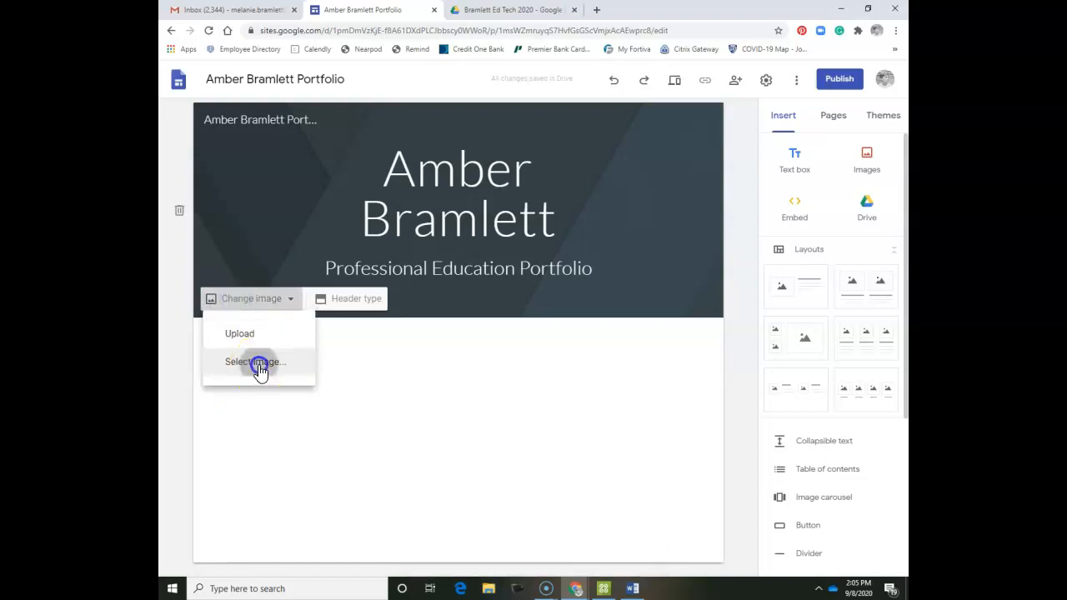
click(290, 219)
double_click(301, 236)
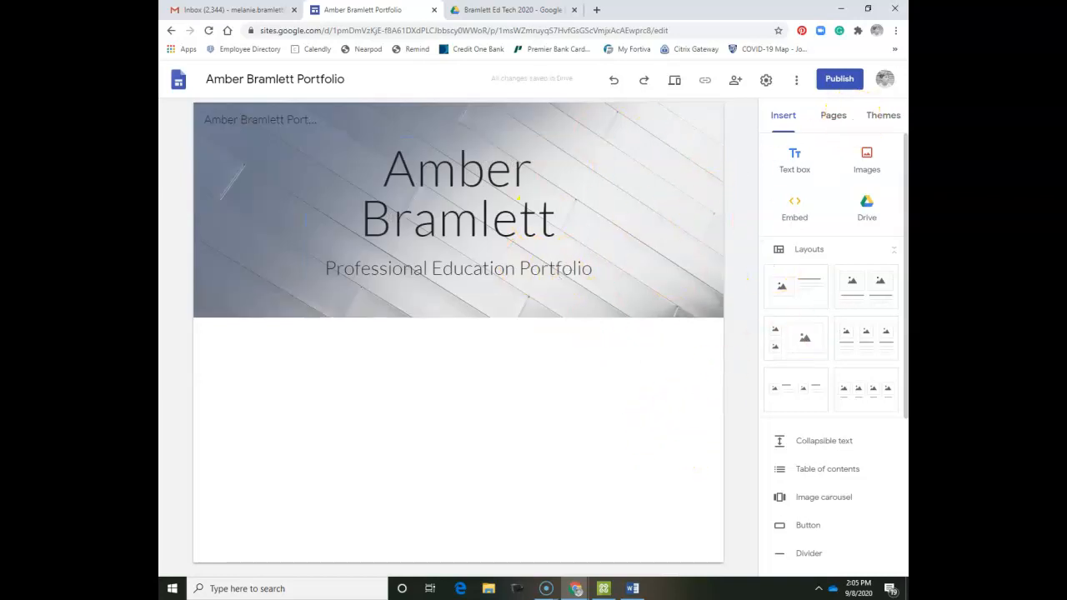
In the Pages panel, add 'Resume and Cover Letter' and 'About Me' as subpages of Home.
click(836, 119)
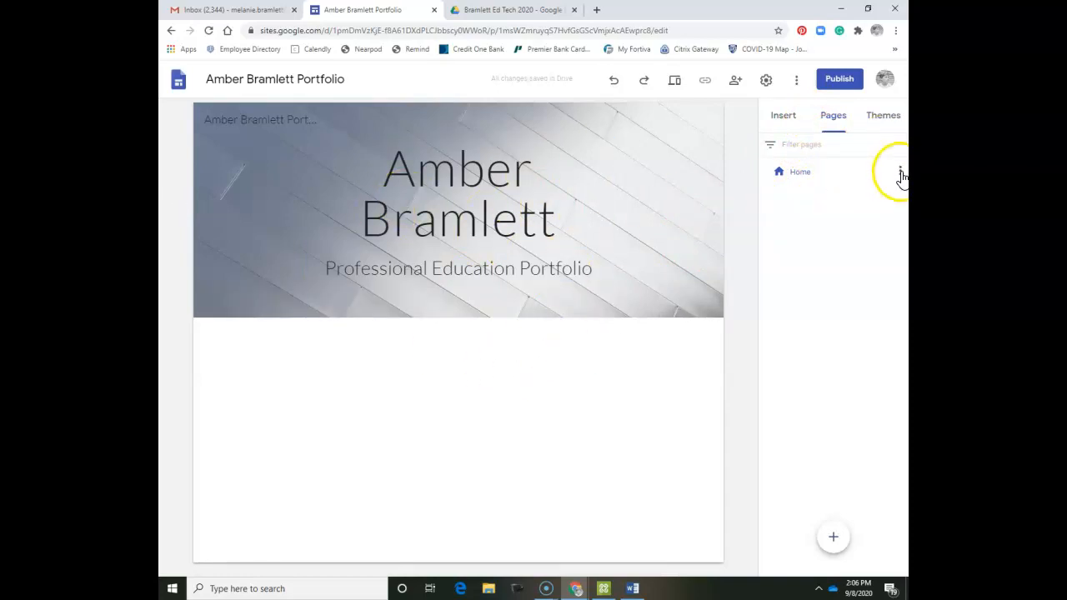
click(902, 171)
click(839, 233)
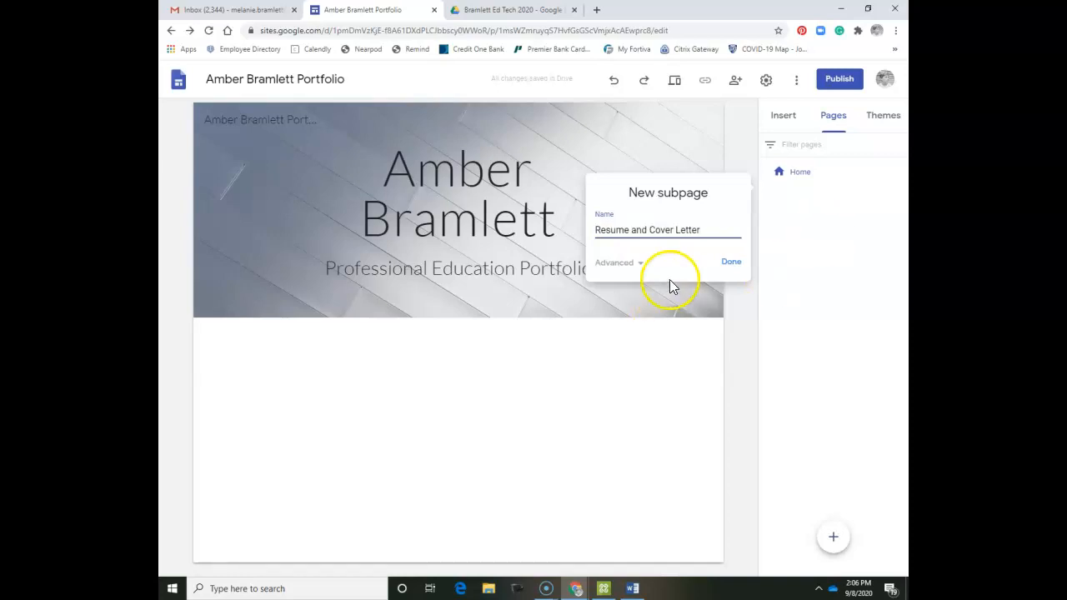
click(728, 262)
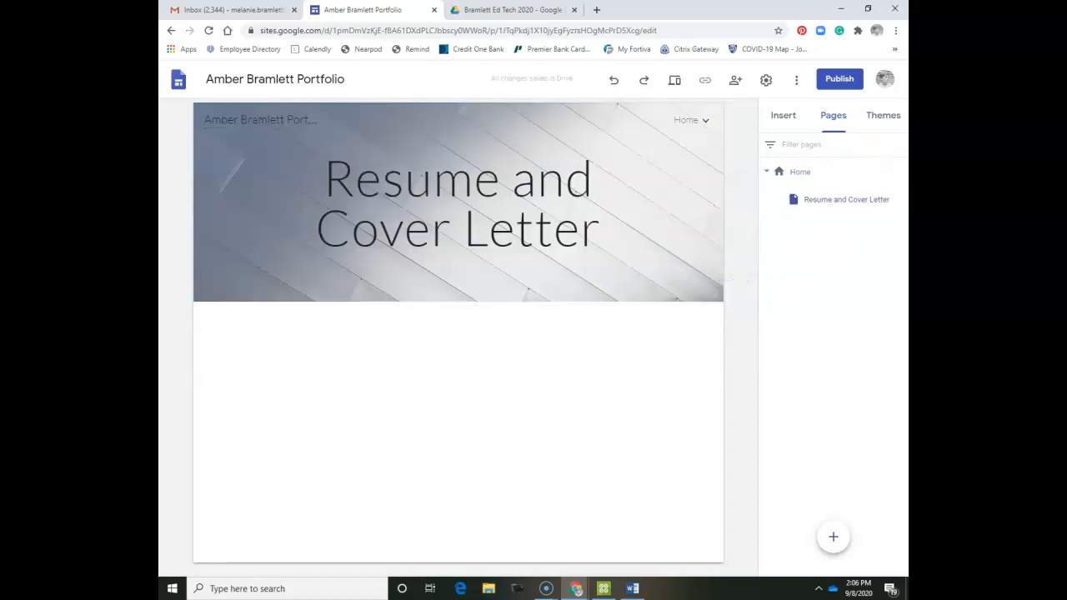
click(900, 171)
click(848, 235)
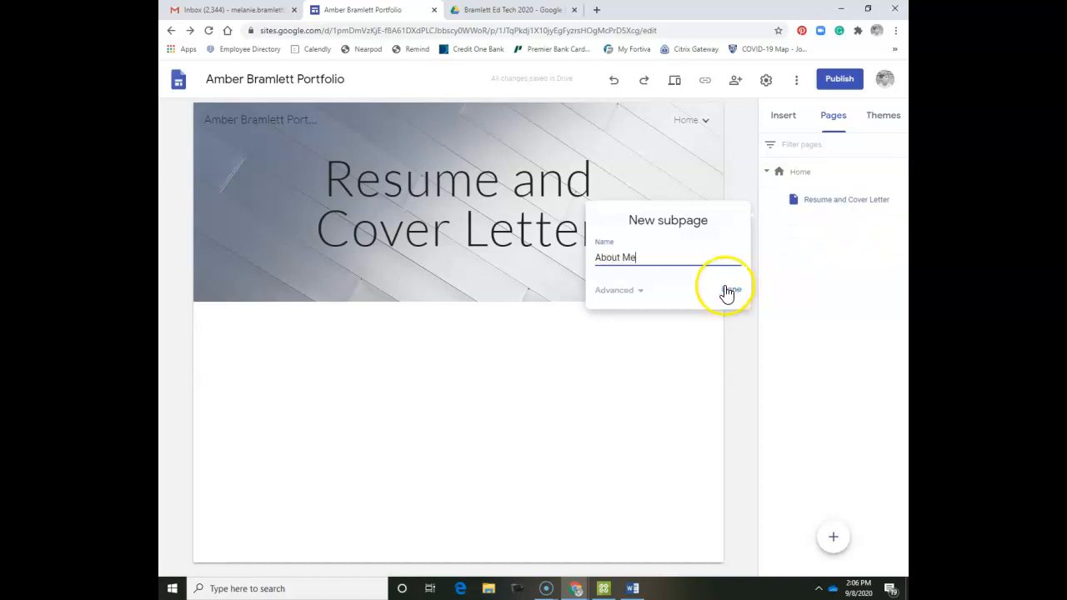
click(728, 290)
Add Public Service Activities, Introduction to Teaching, Ed Tech and Child Growth subpages under Home.
click(899, 172)
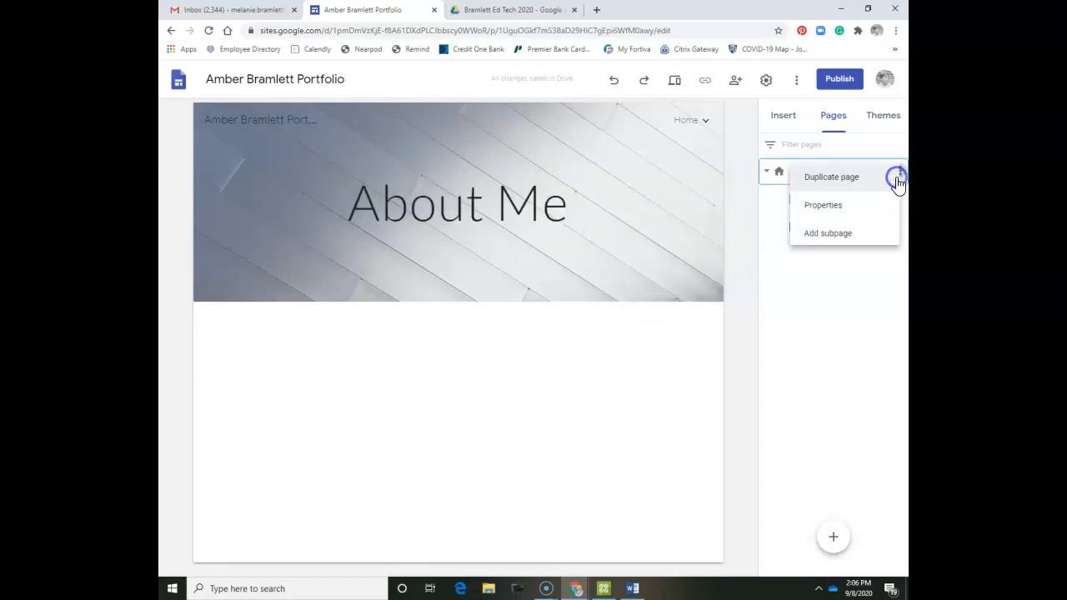
click(867, 236)
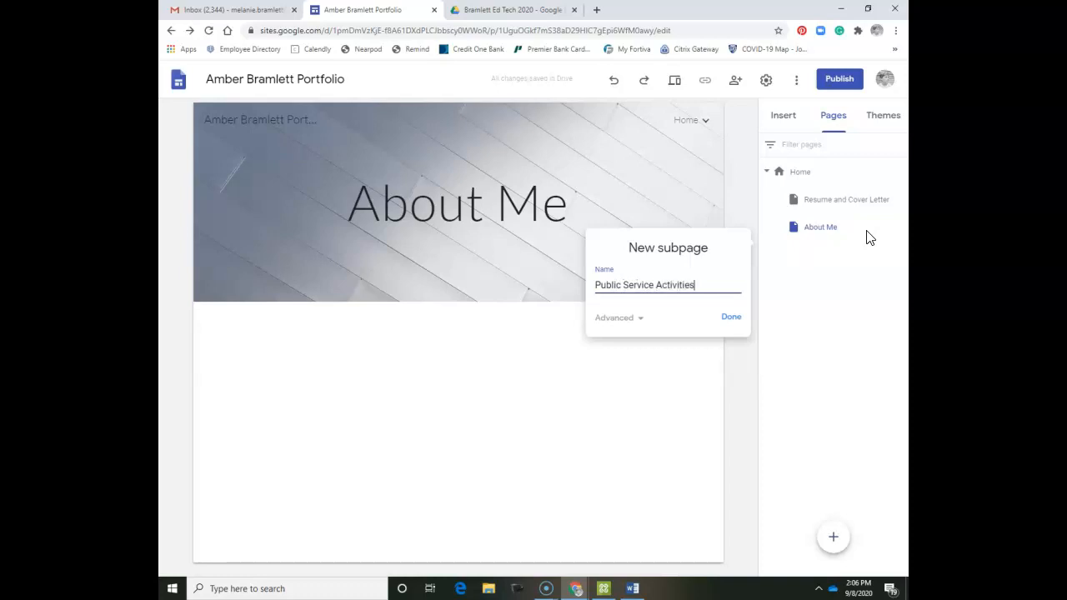
click(731, 317)
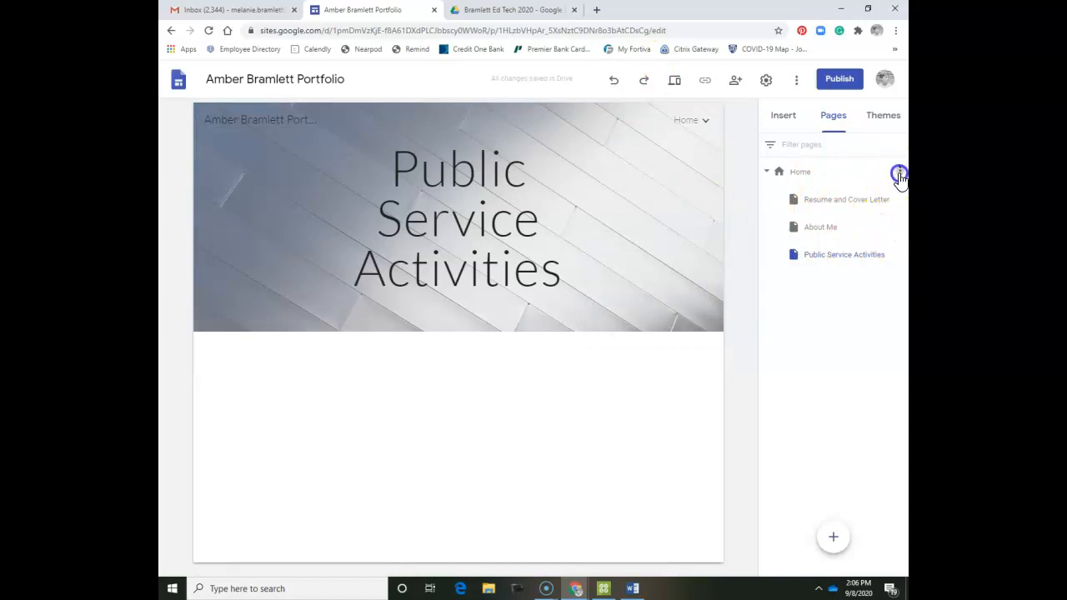
click(899, 171)
click(865, 235)
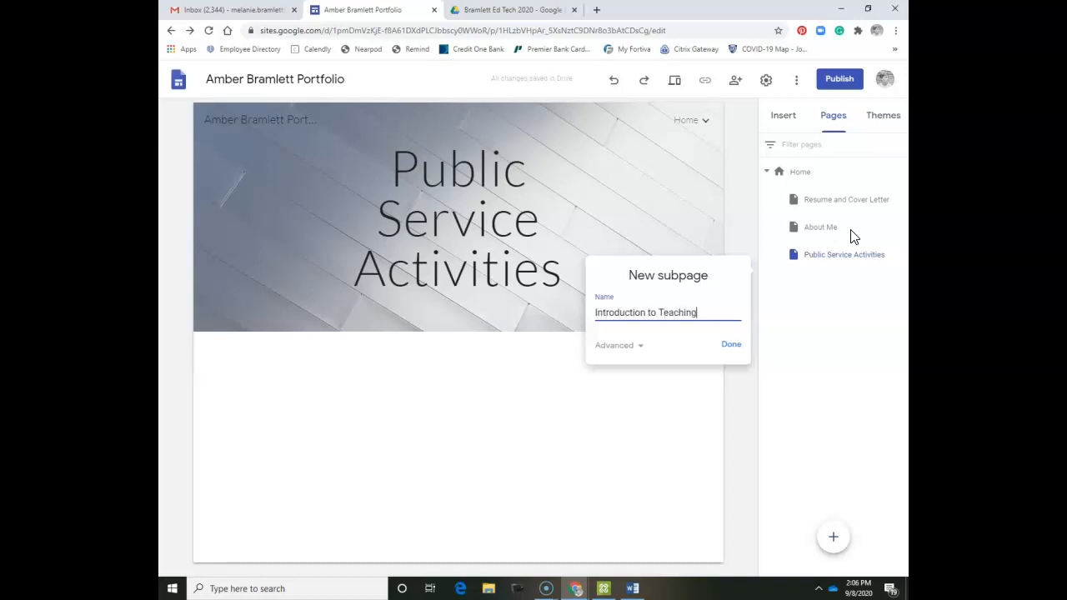
click(731, 344)
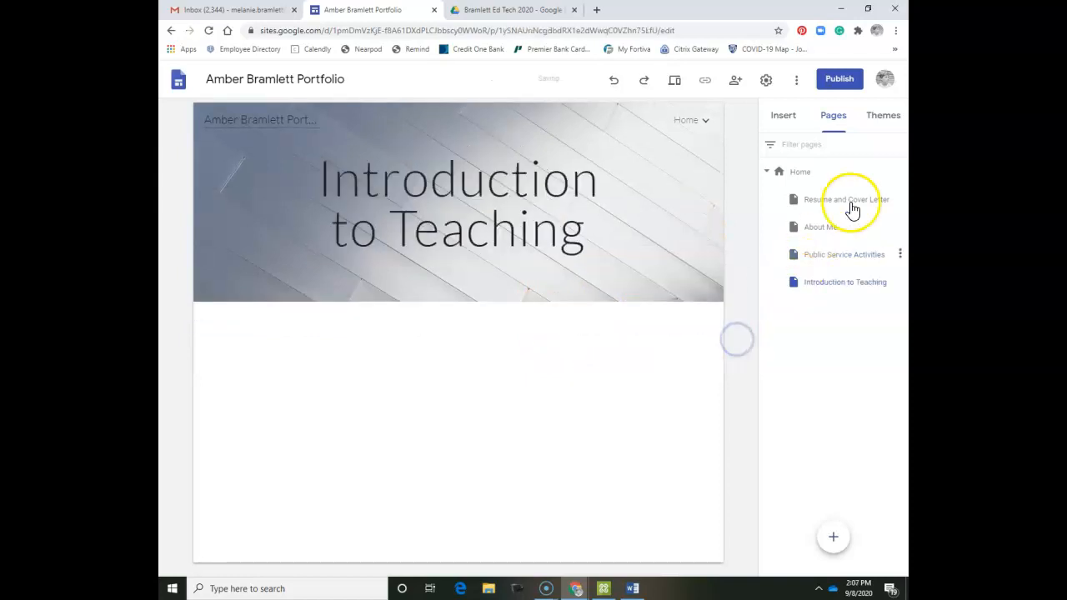
click(900, 172)
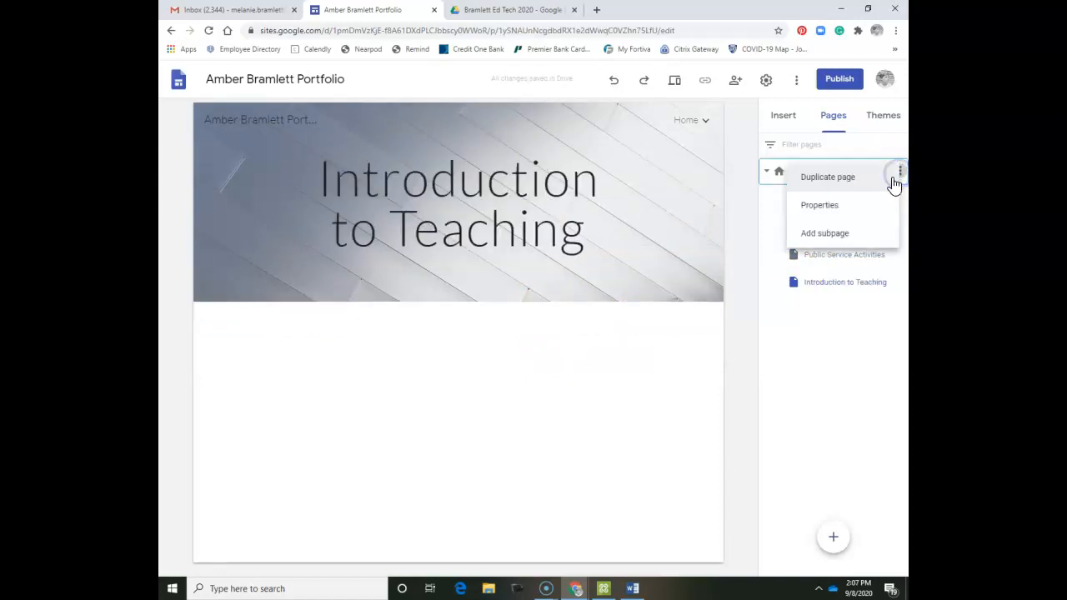
click(856, 231)
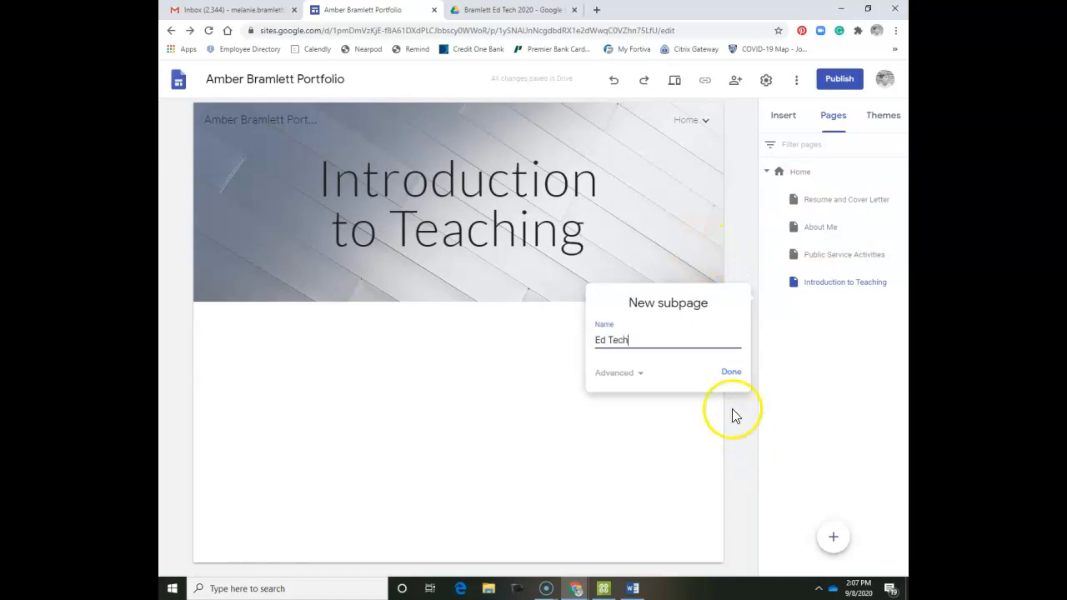
click(727, 374)
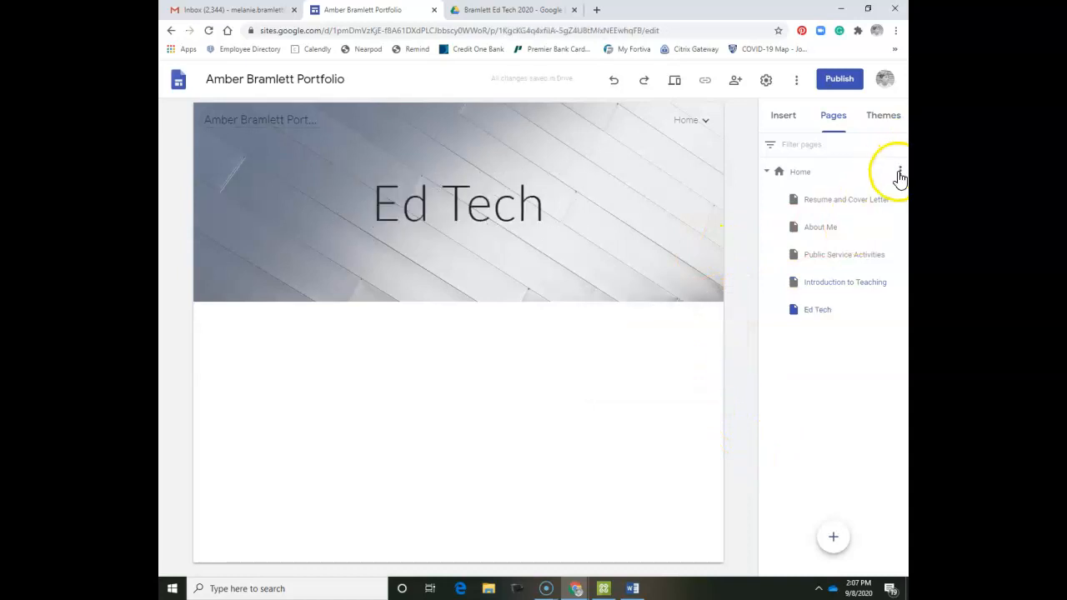
click(899, 172)
click(834, 233)
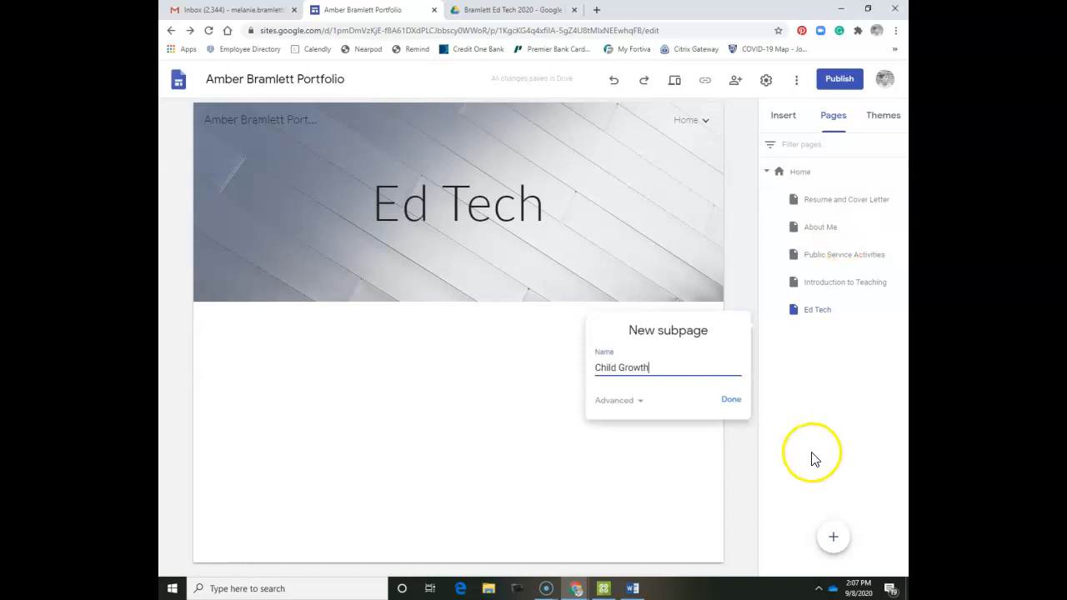
click(729, 403)
Add a Timeline subpage under Child Growth.
click(812, 342)
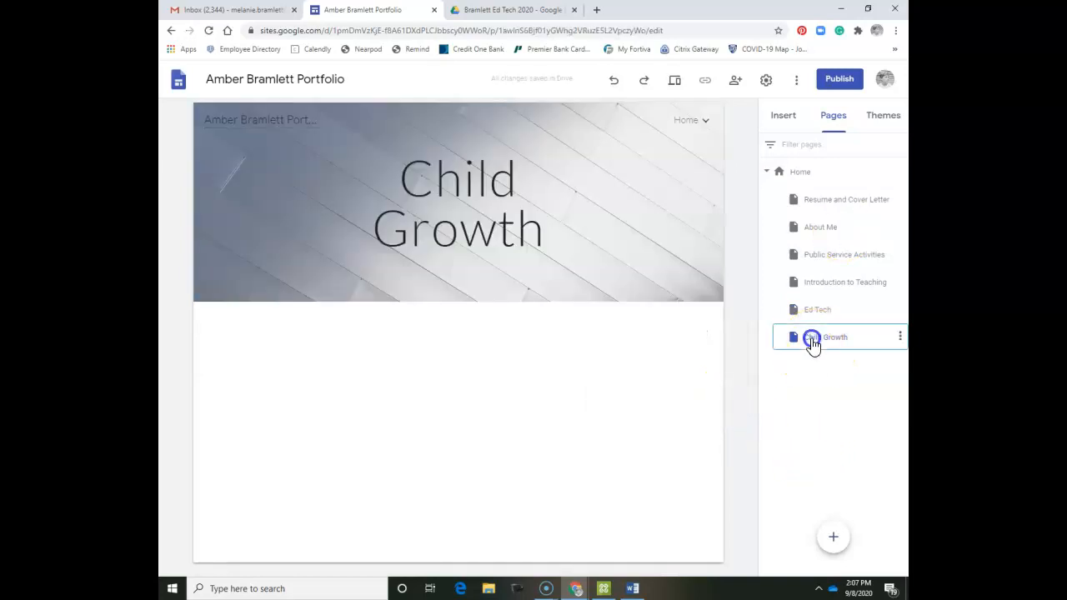
click(900, 337)
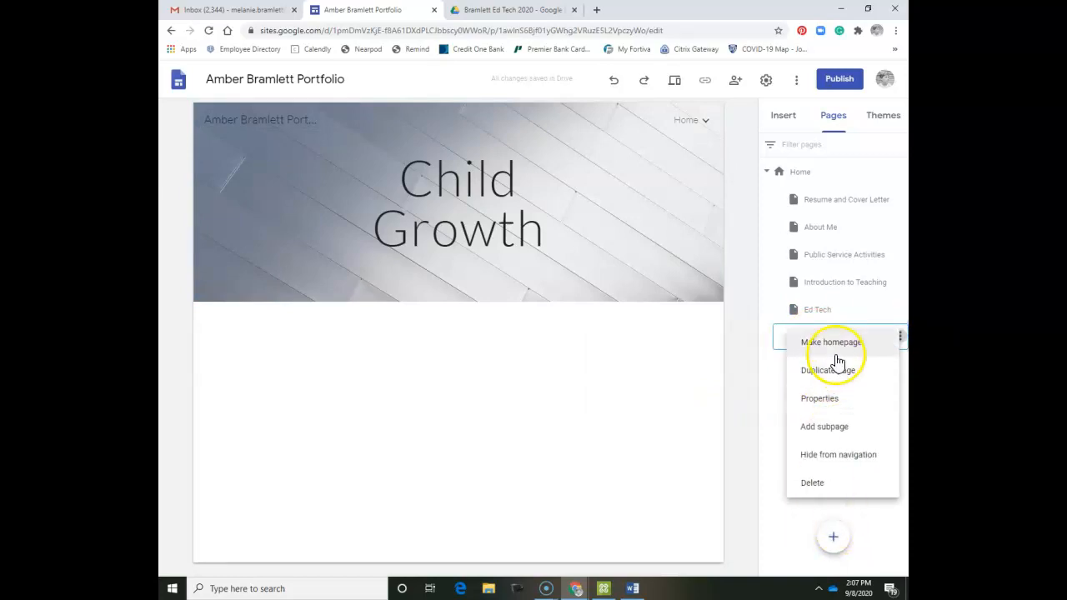
click(845, 434)
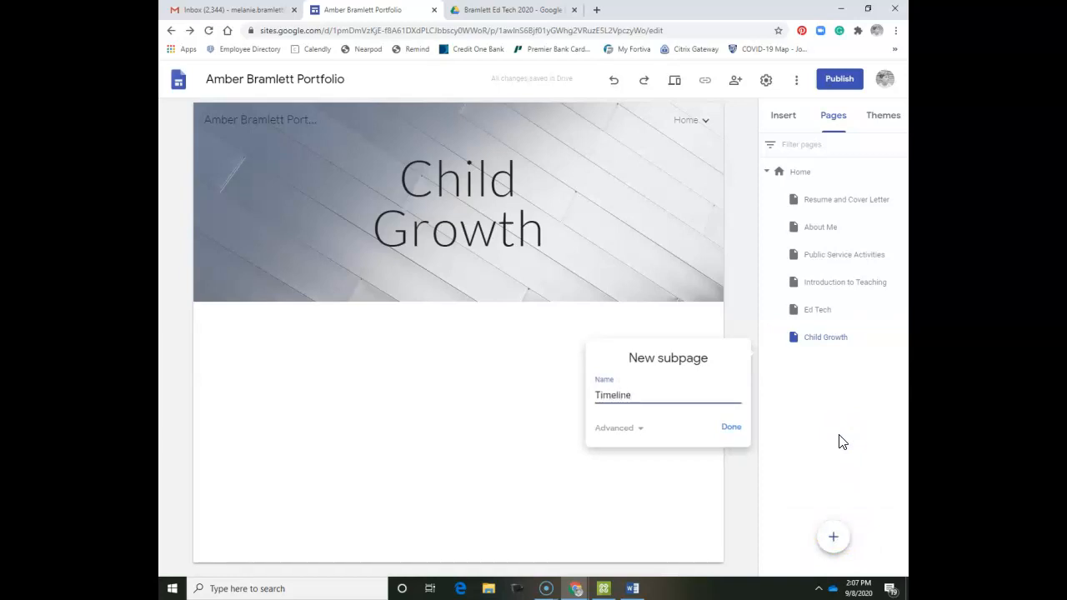
click(724, 428)
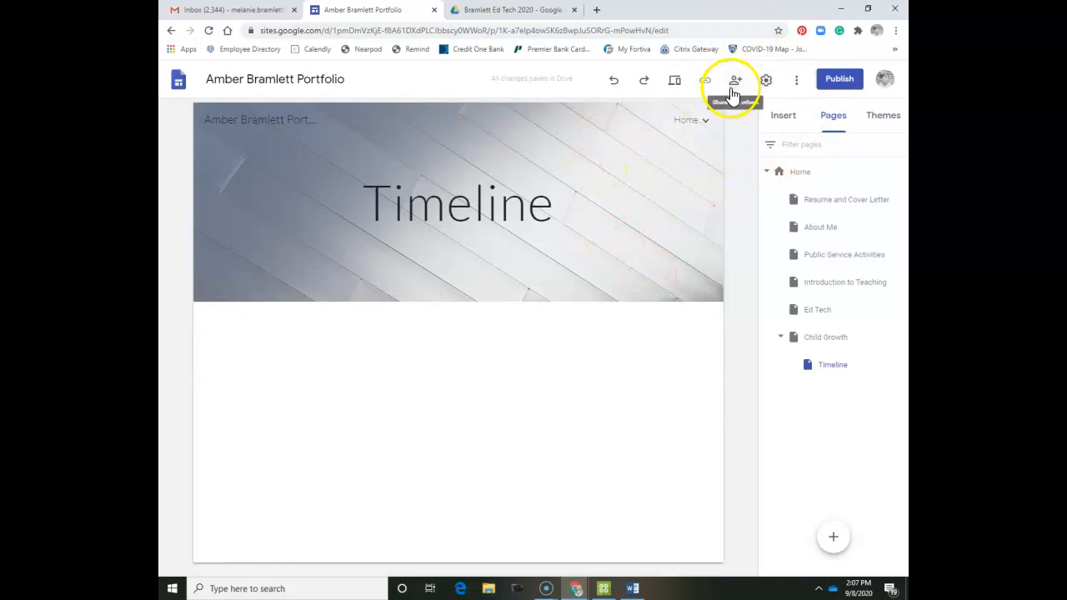
Publish the site at web address 'amberbram', asking search engines not to display it.
click(841, 82)
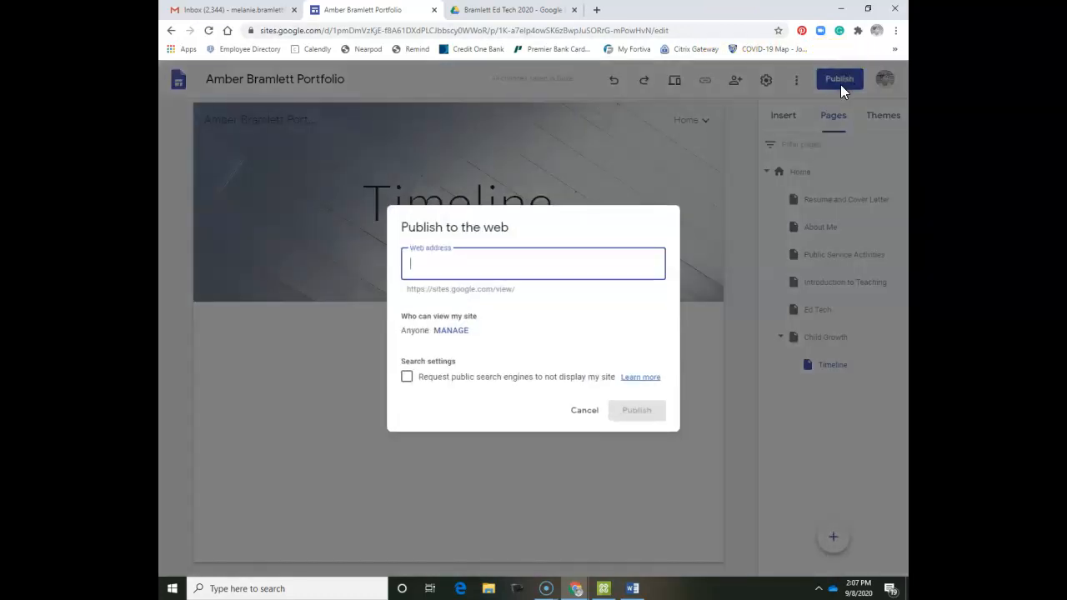
text(amber)
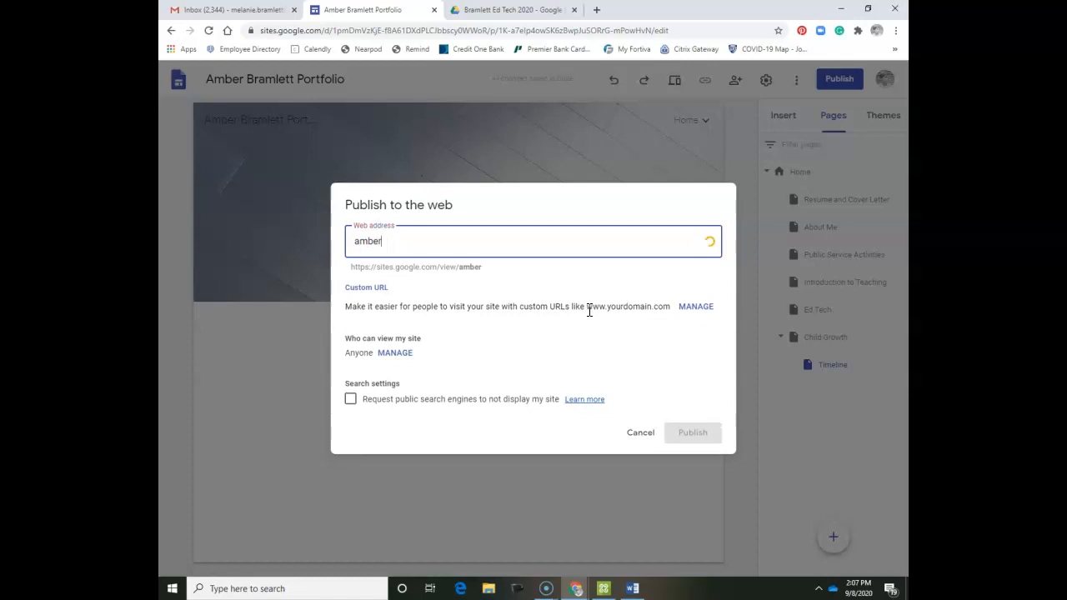
text(bramprofessionalteaching)
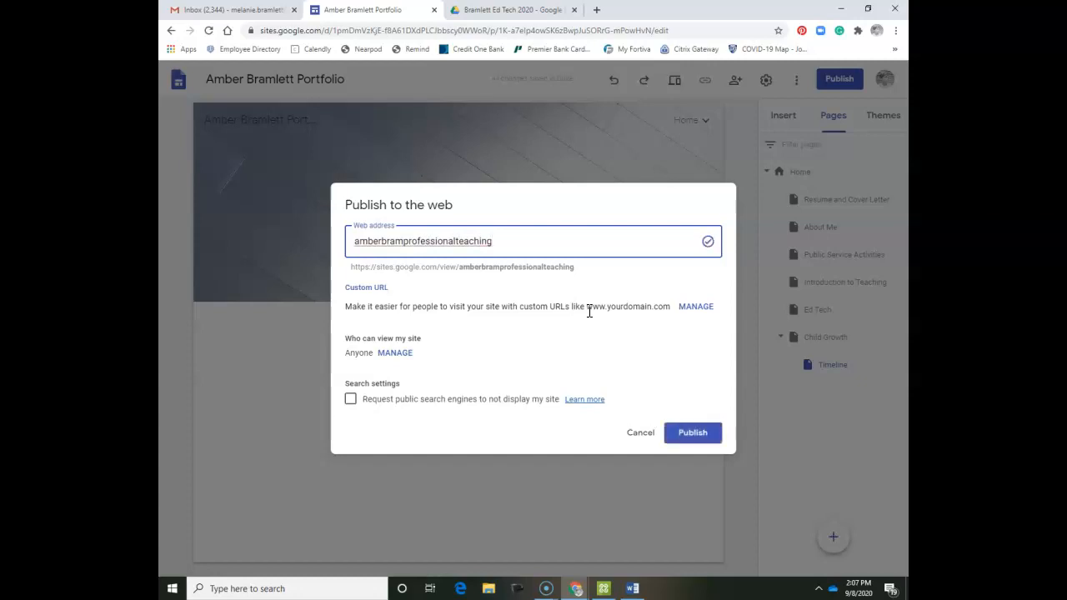
click(351, 400)
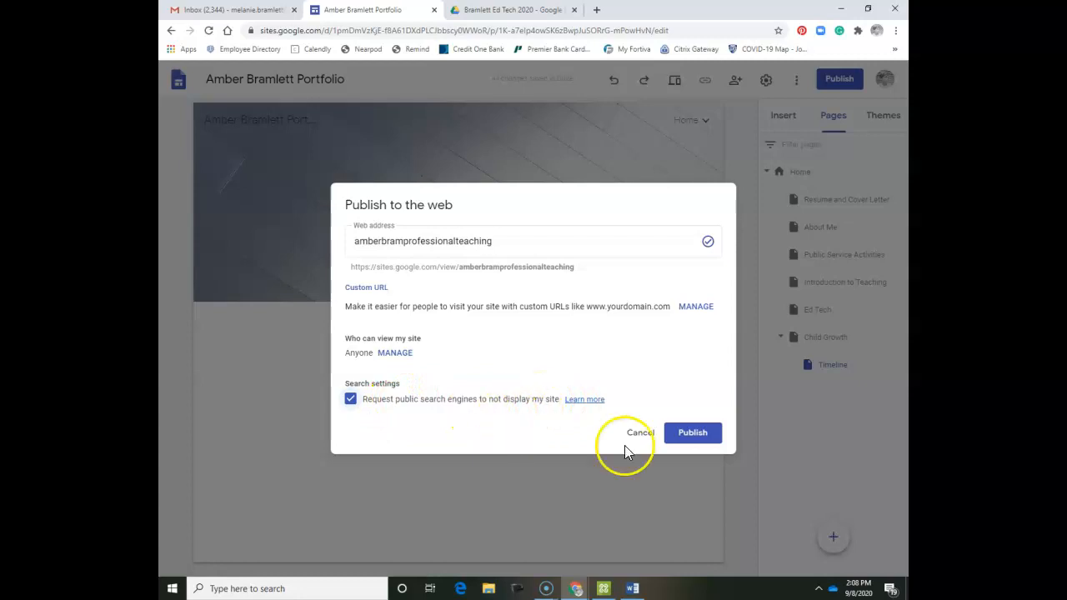
click(707, 434)
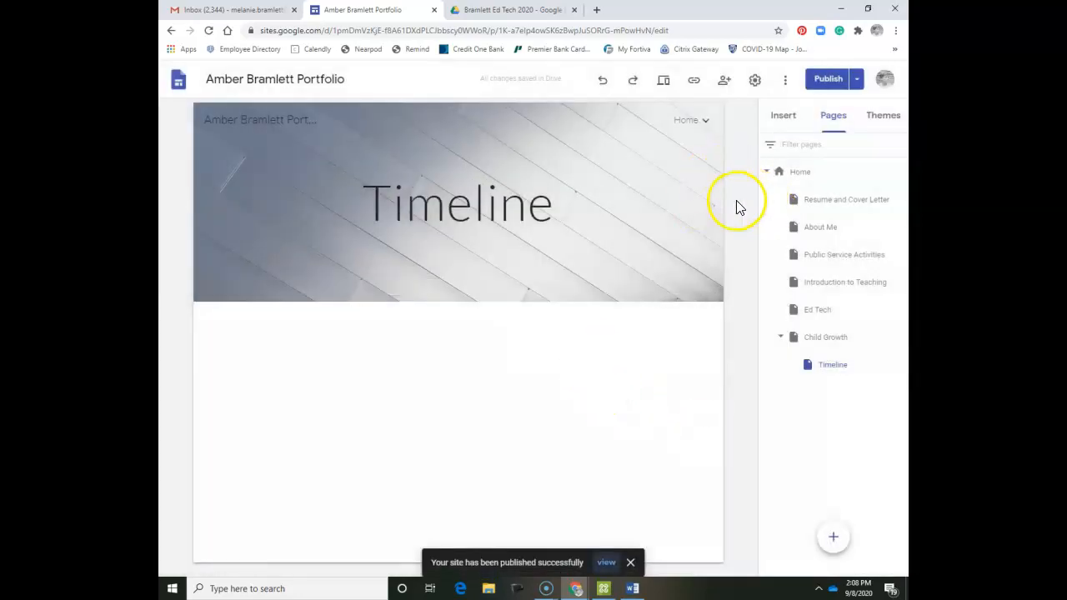
Confirm no unpublished changes remain and return to the editor.
click(794, 182)
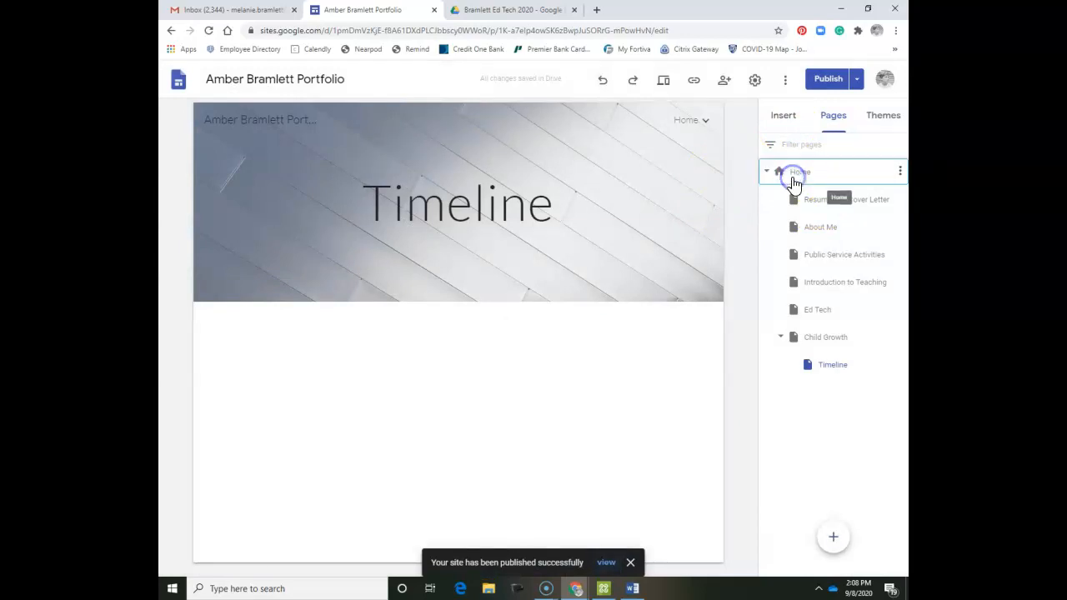
click(694, 121)
click(821, 82)
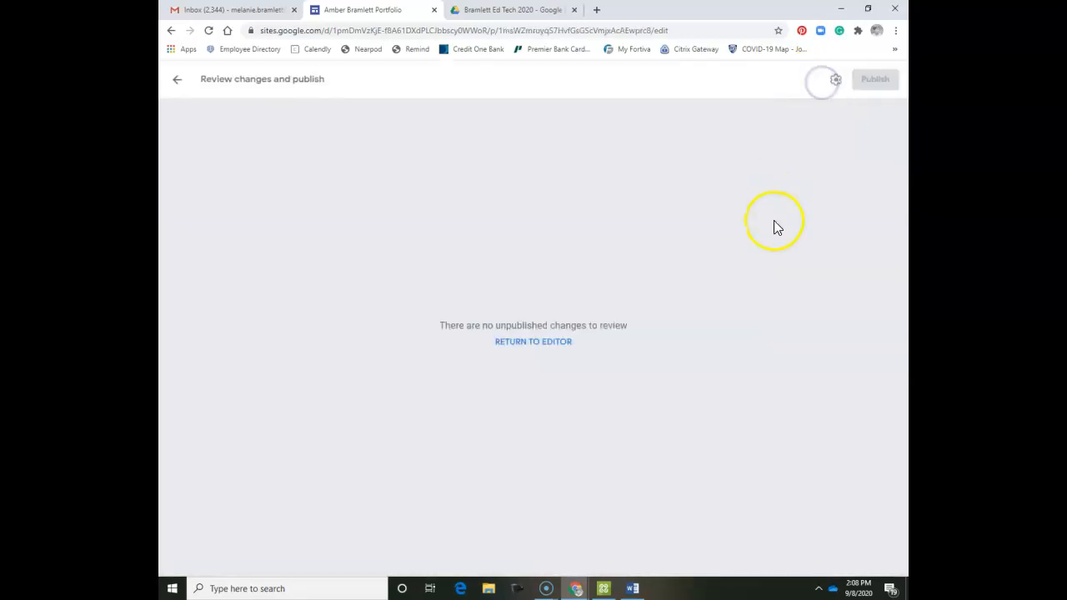
click(554, 343)
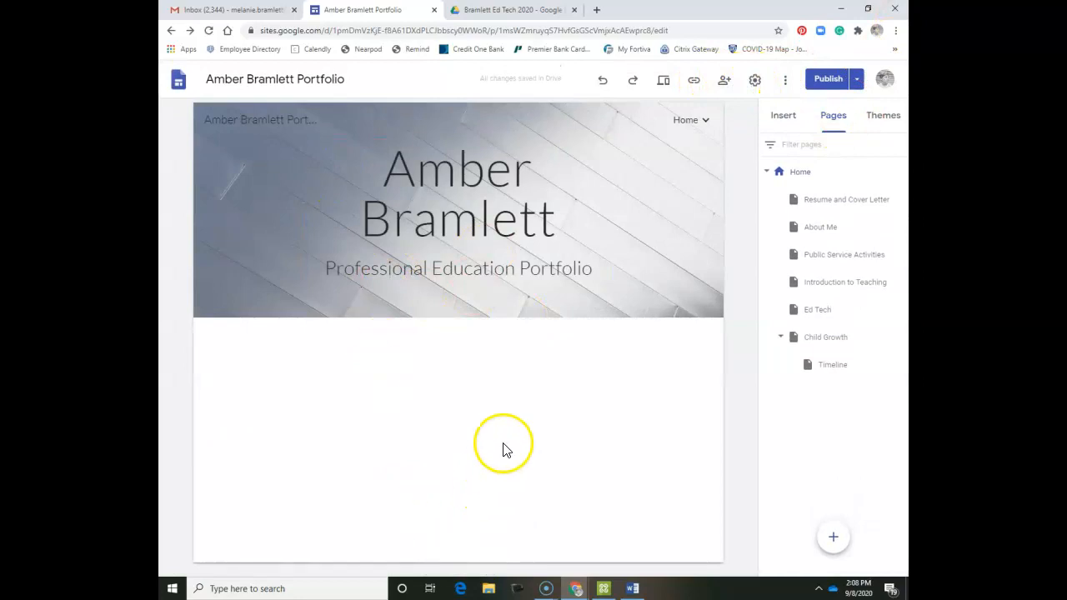
Invite two suggested contacts as Editors with notification and send the invitations.
click(725, 79)
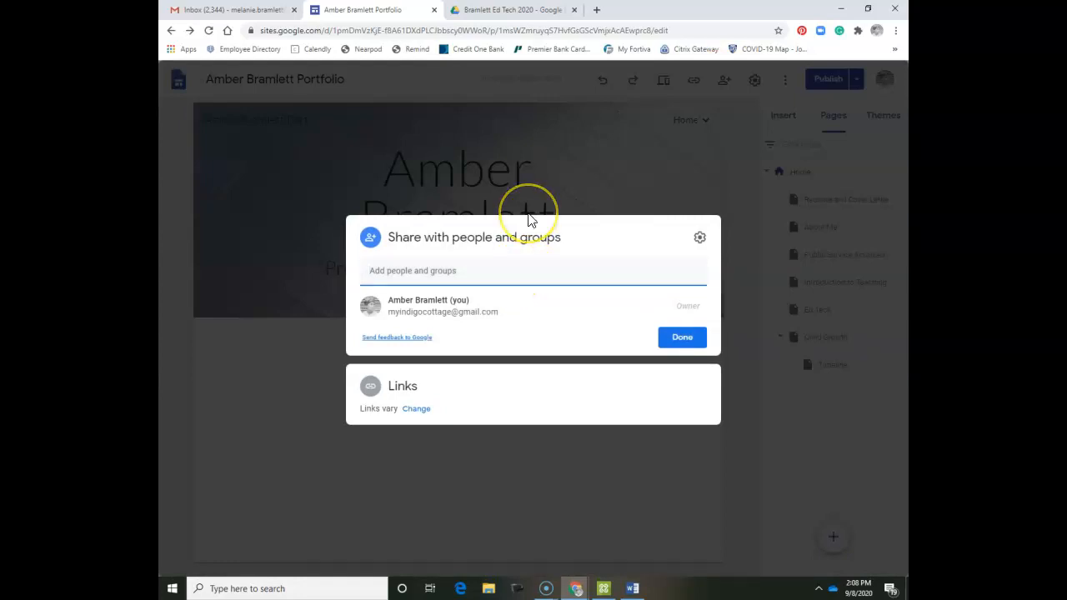
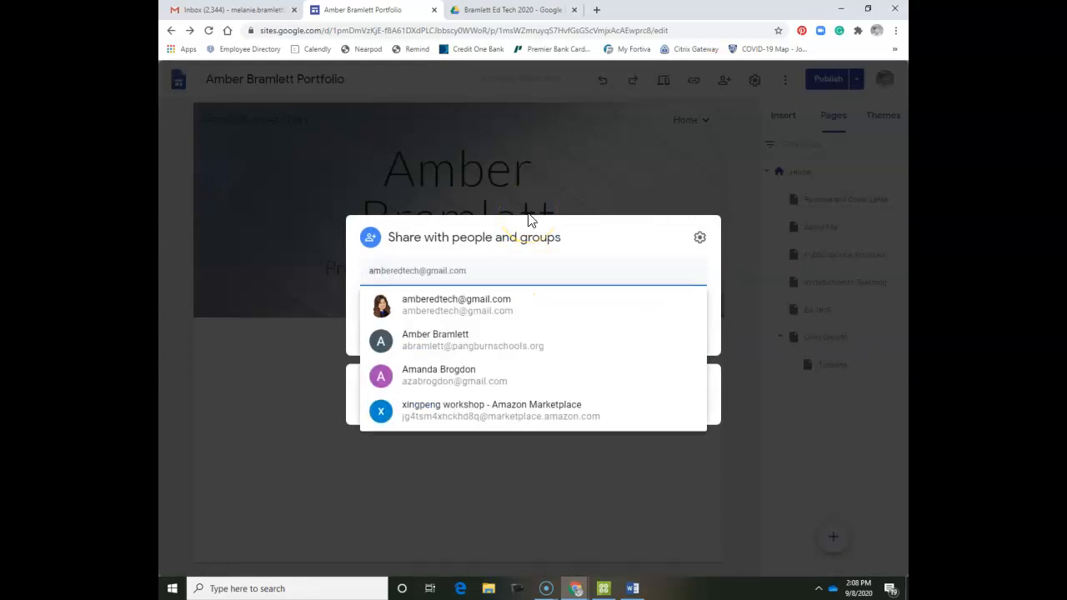
key(Down)
key(Return)
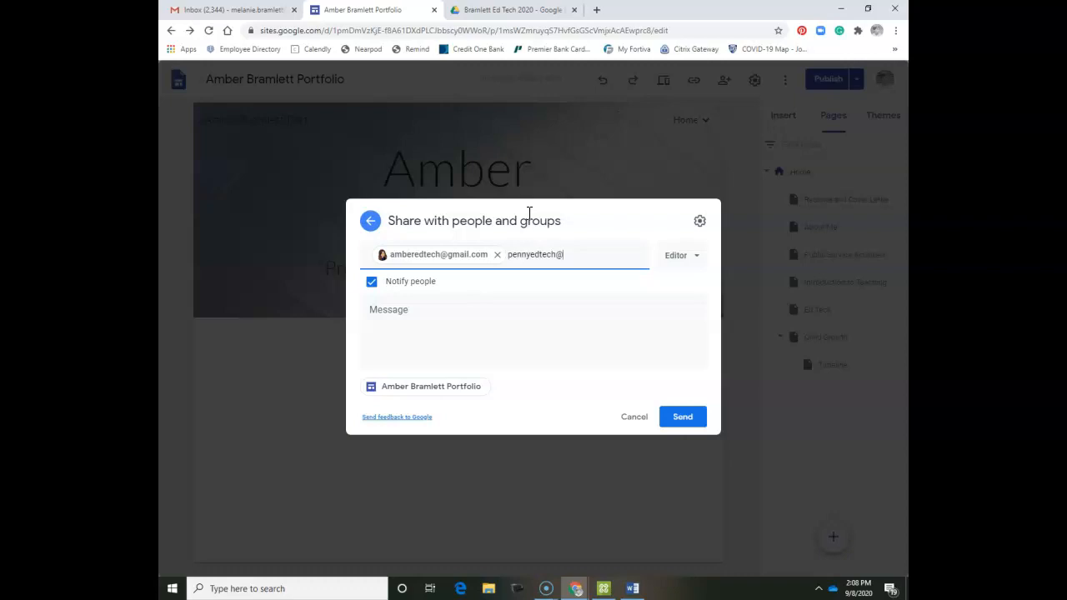
text(mail.com)
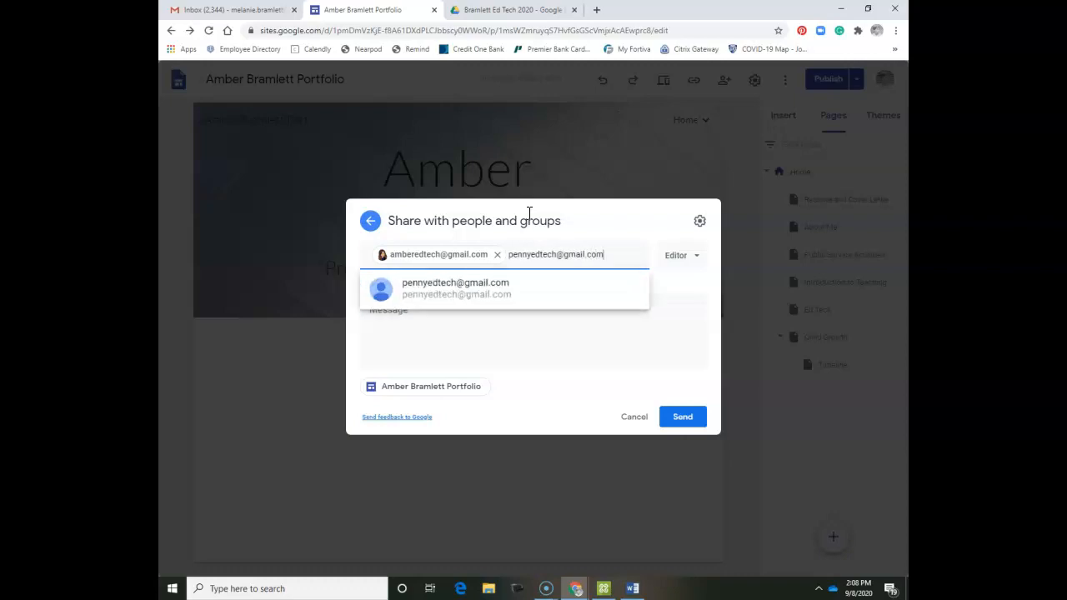
click(424, 293)
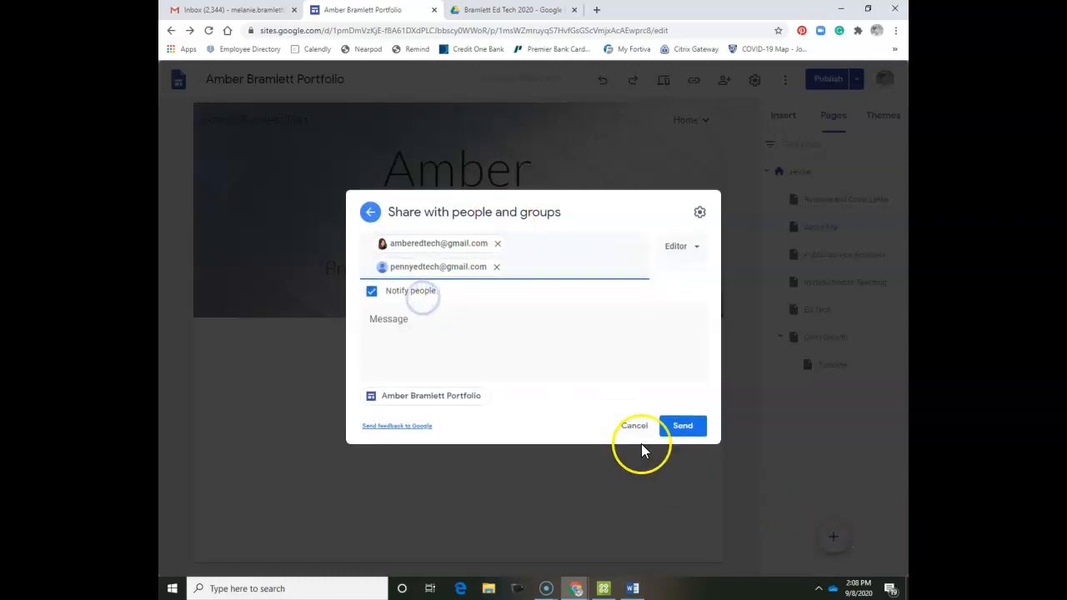
click(684, 428)
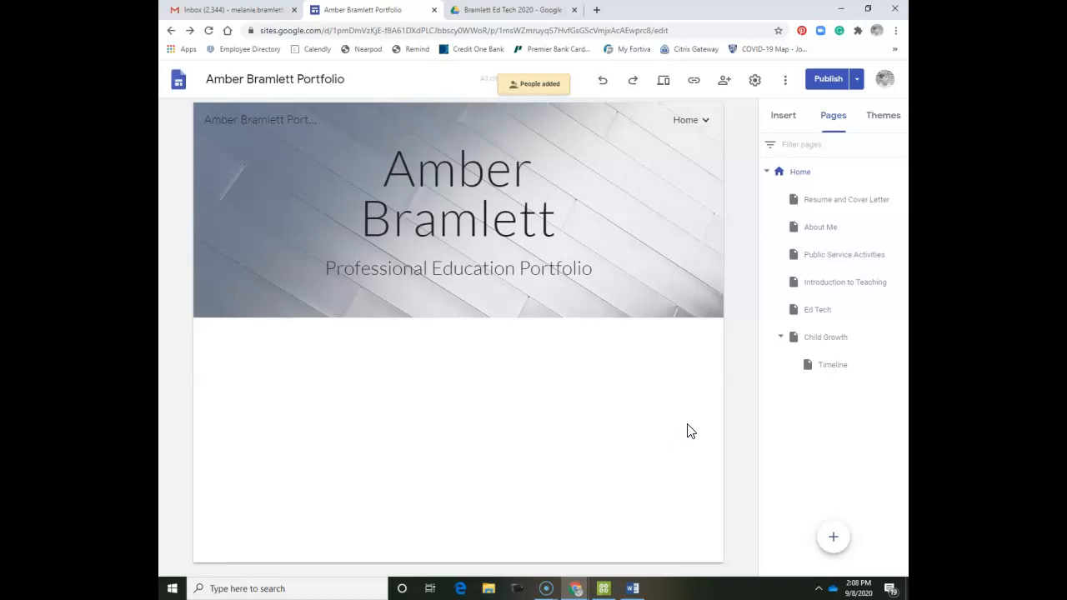
click(586, 176)
click(693, 82)
click(654, 327)
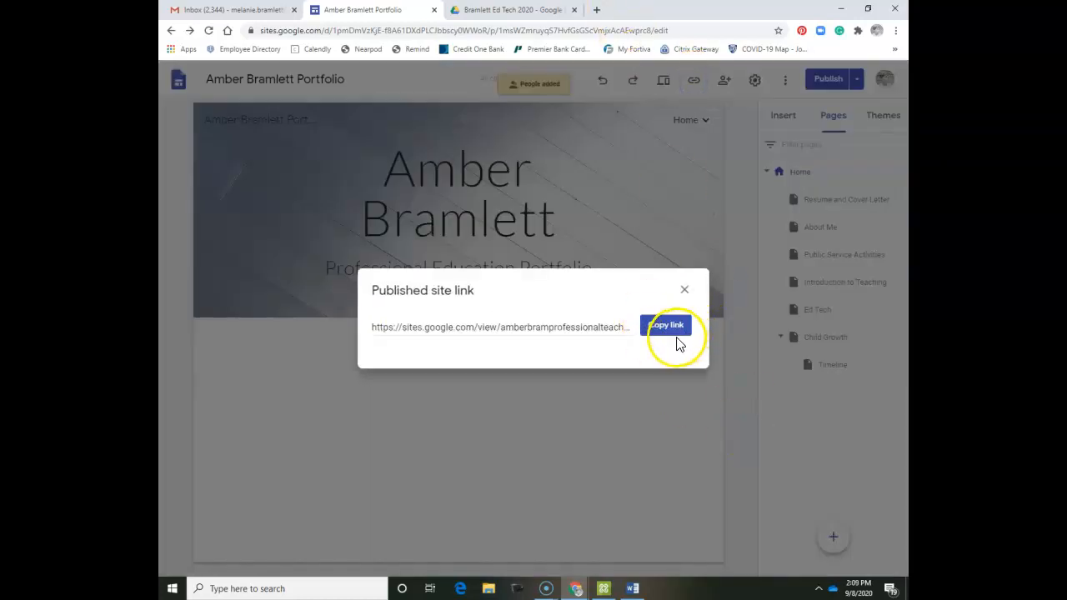
click(681, 337)
click(597, 10)
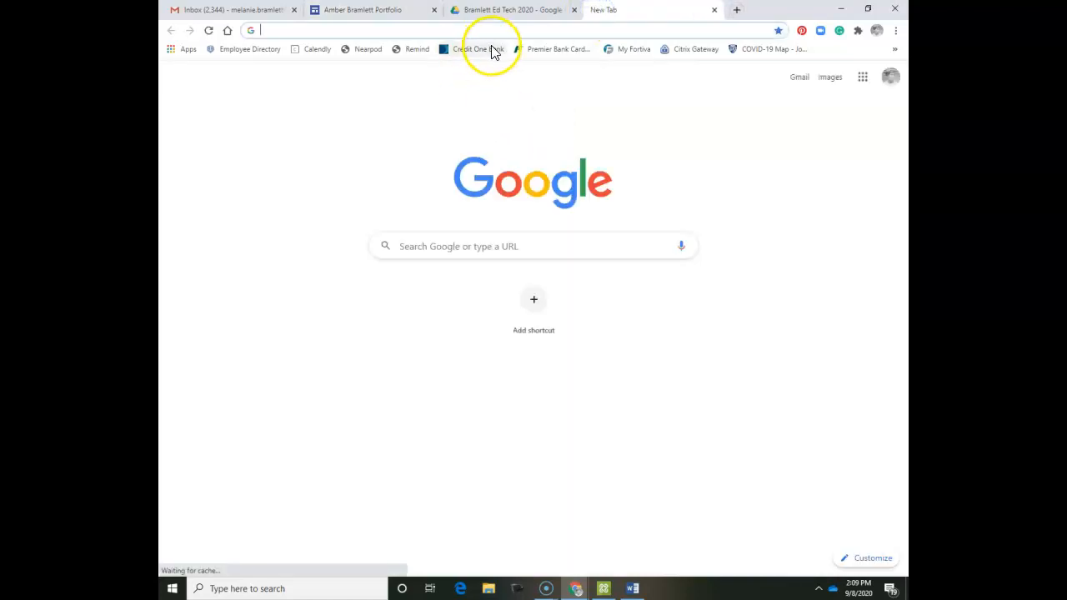
text(https://sites.google.com/view/amberbramprofessionalteaching/home)
key(Return)
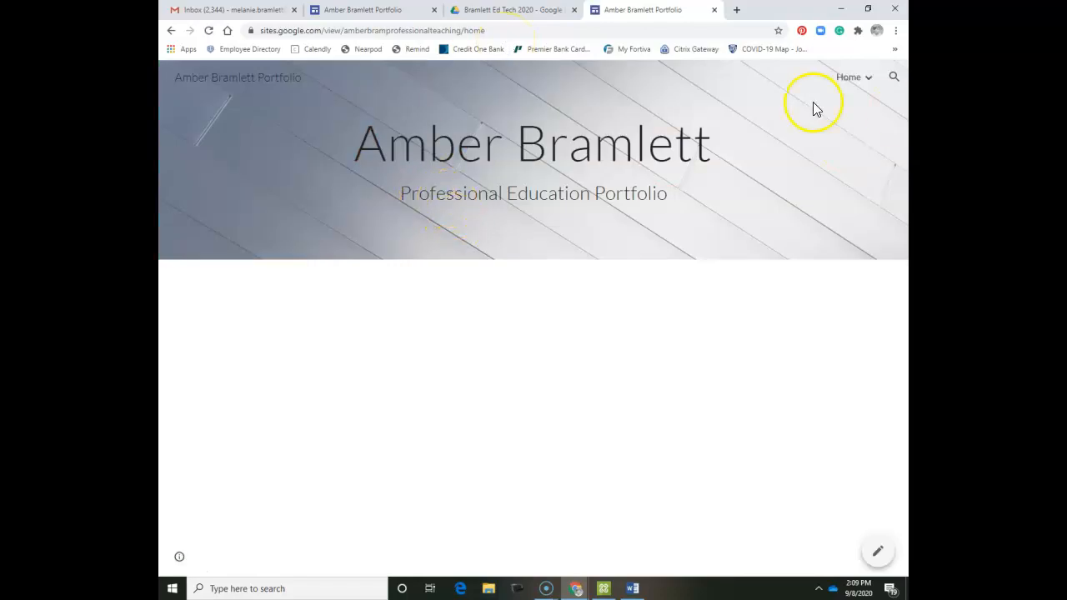
mouse_move(868, 89)
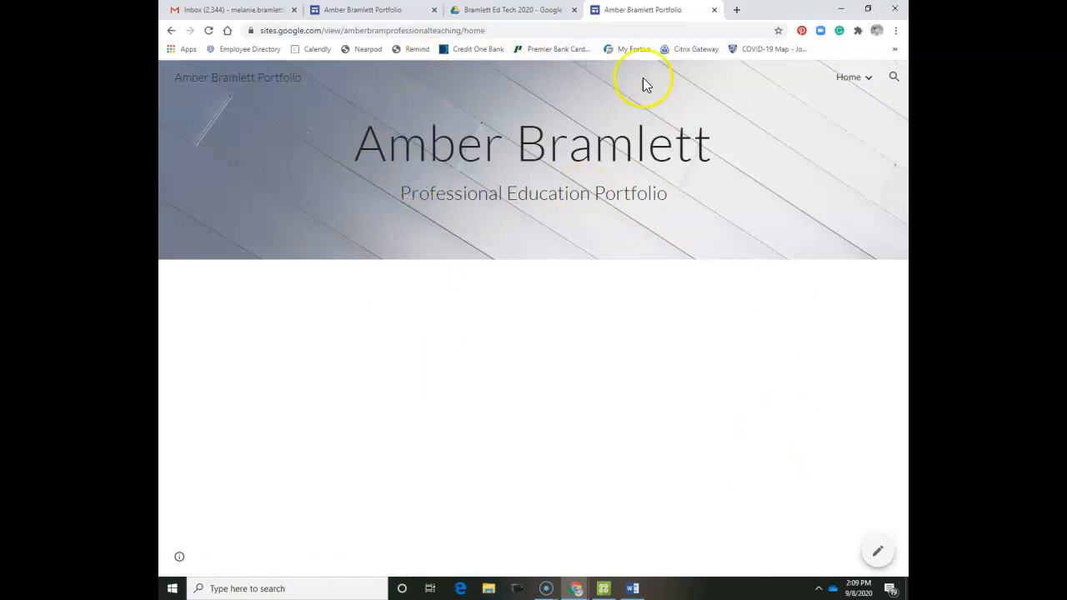
Insert the Case Study 3 Drive document and drag it into the section's image placeholder.
click(714, 10)
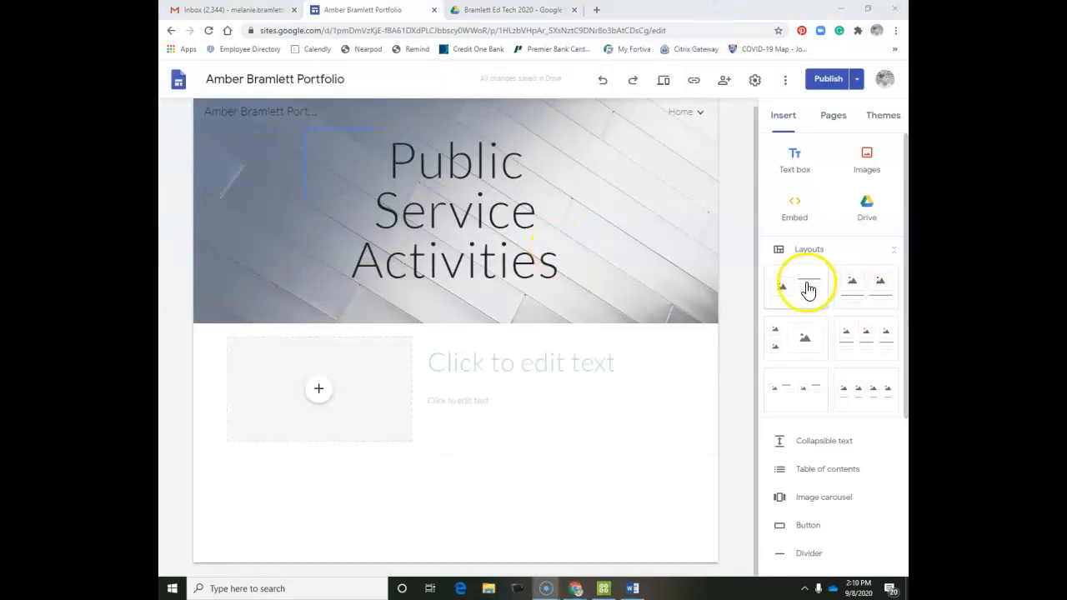
click(868, 203)
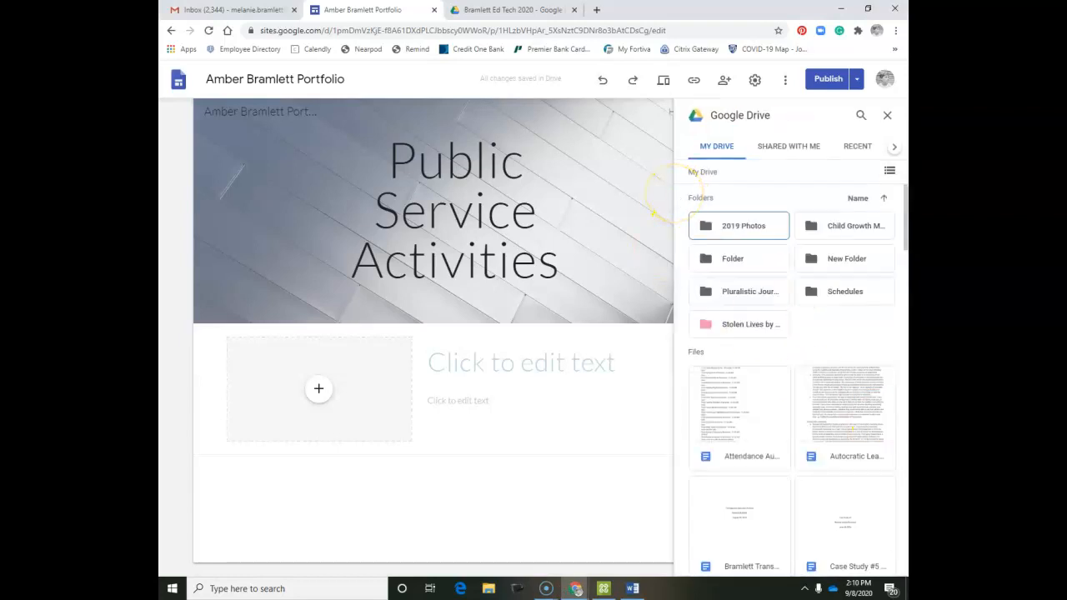
click(494, 357)
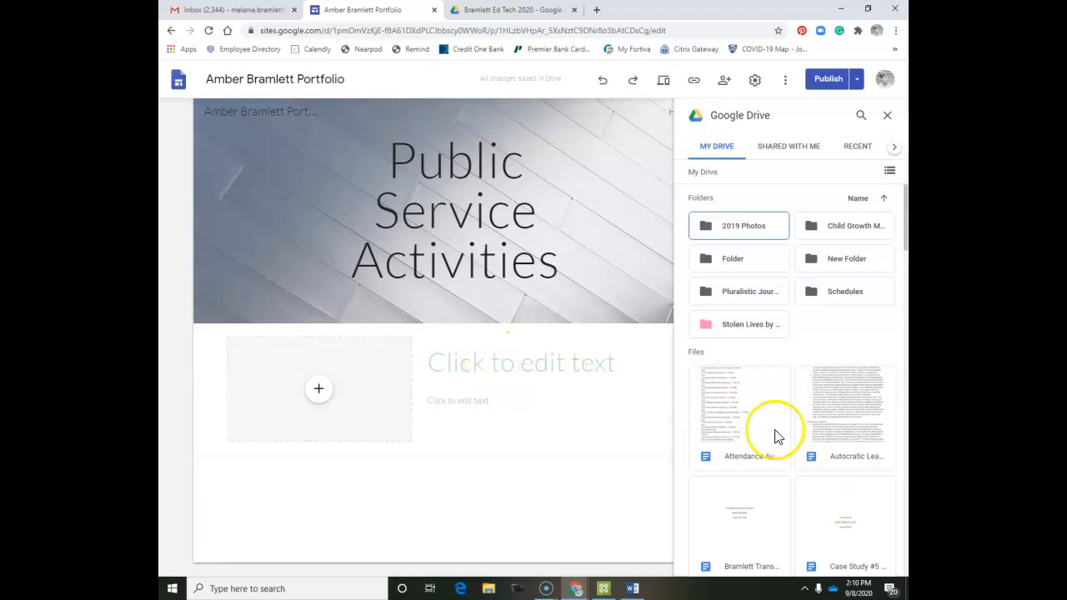
scroll(837, 423, down, 1)
scroll(837, 422, down, 5)
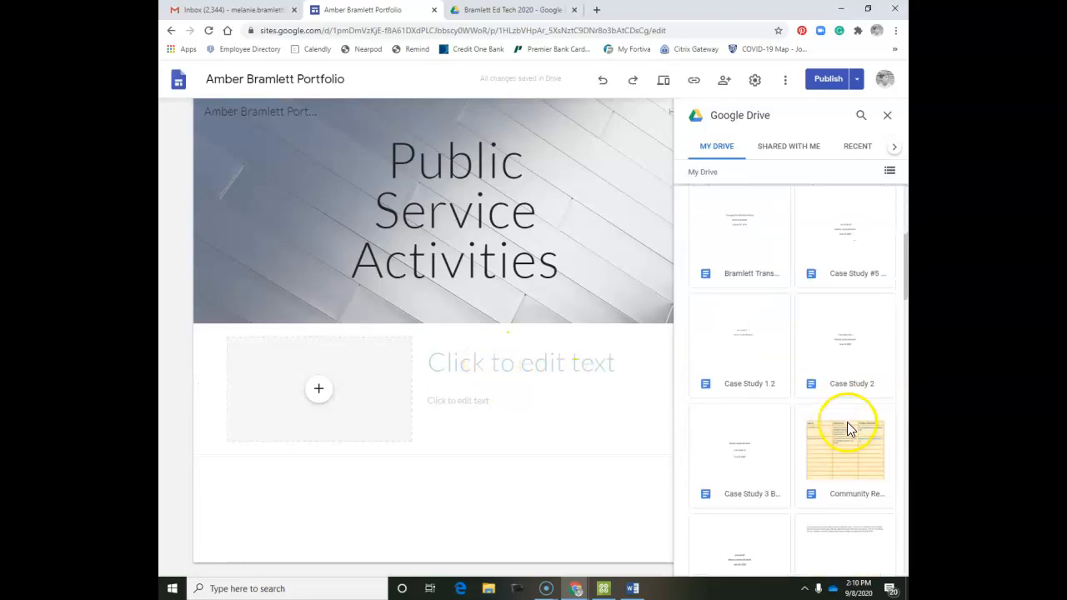
scroll(765, 390, down, 1)
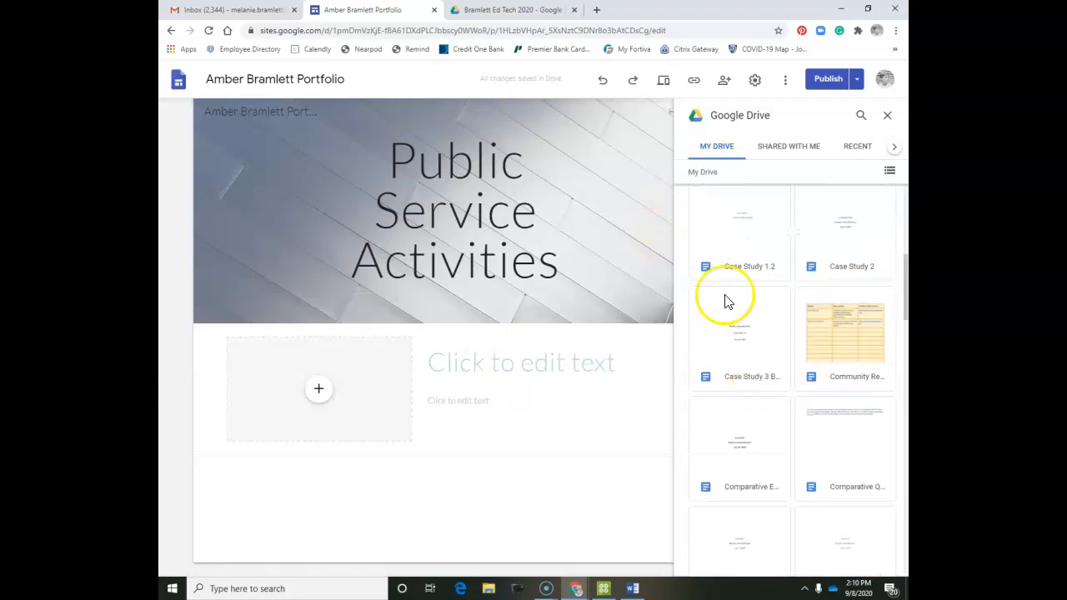
click(752, 325)
click(454, 407)
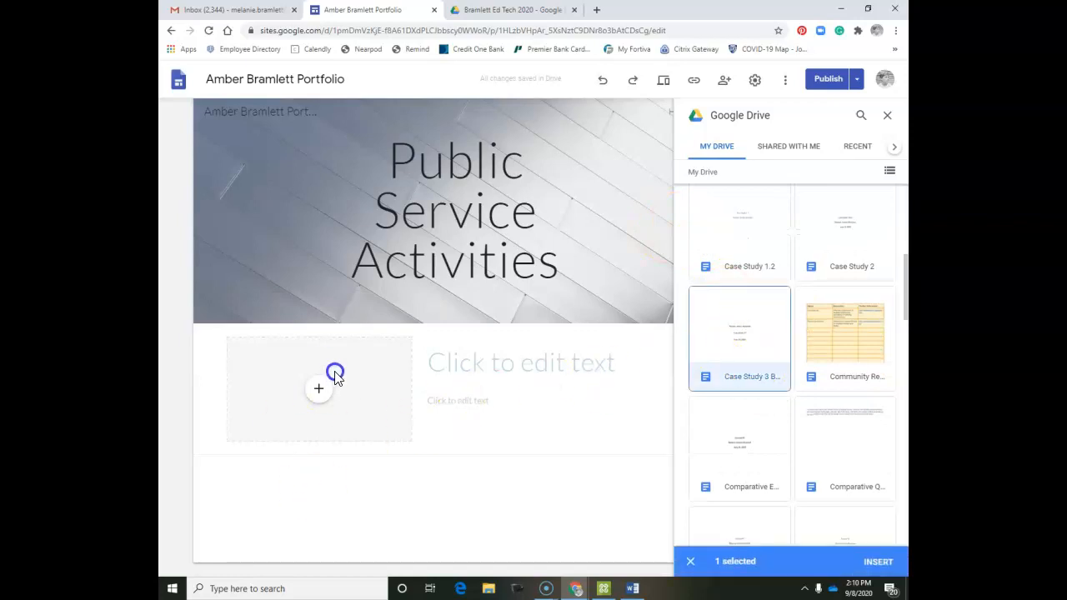
click(877, 562)
drag(450, 451, 375, 360)
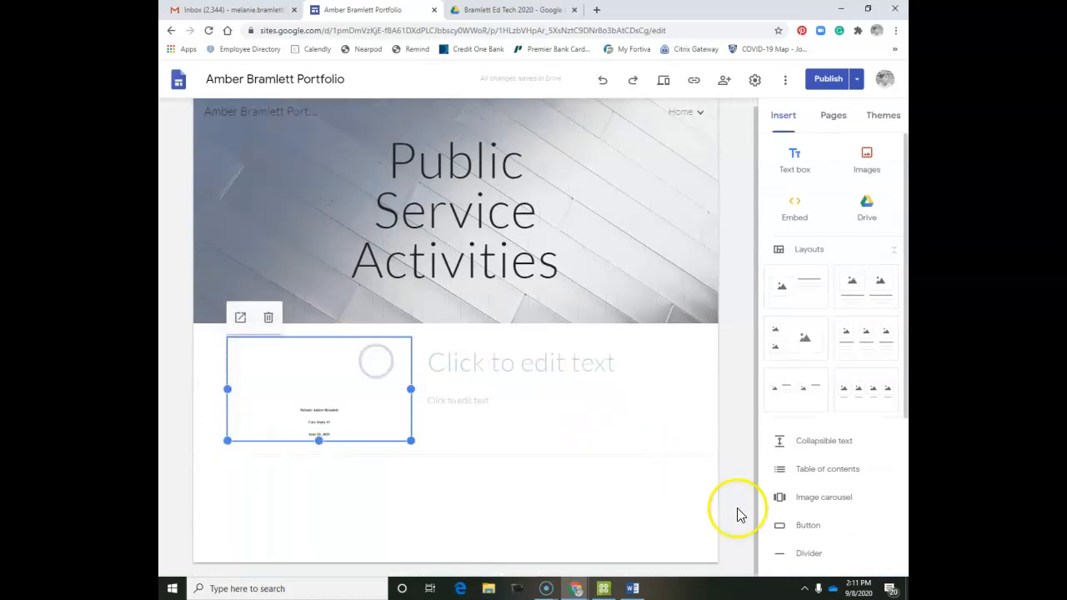
Title the section 'Public Service Activity'.
click(474, 355)
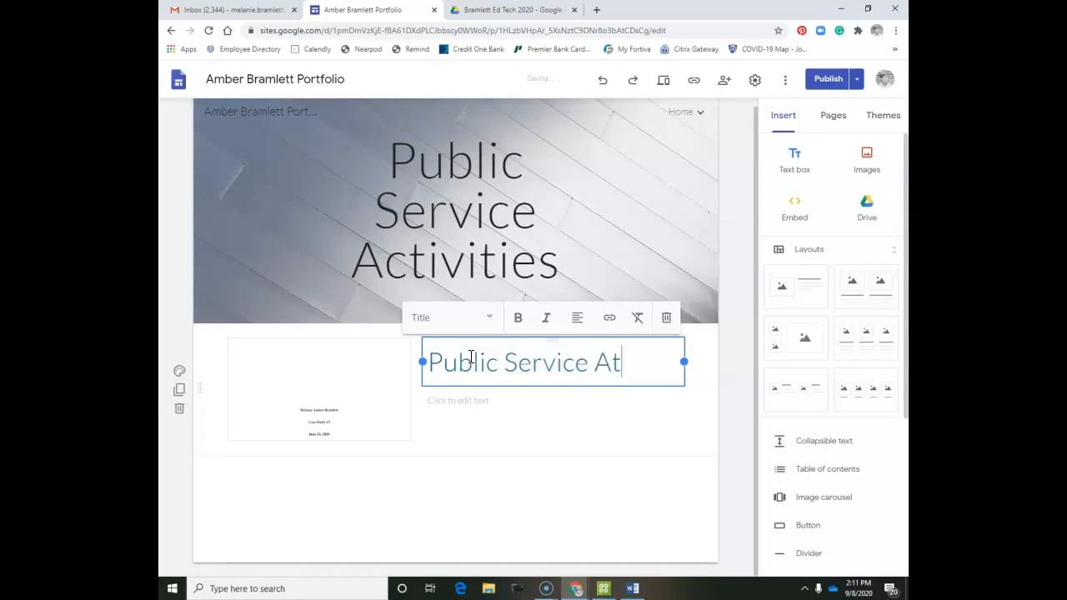
text(ie)
key(BackSpace)
key(BackSpace)
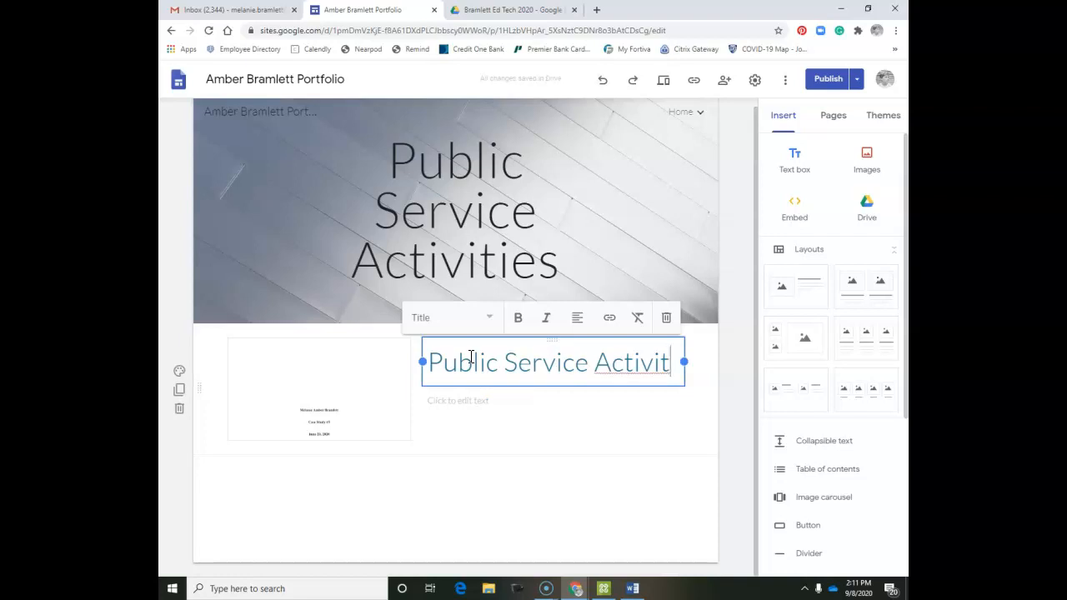
text(y)
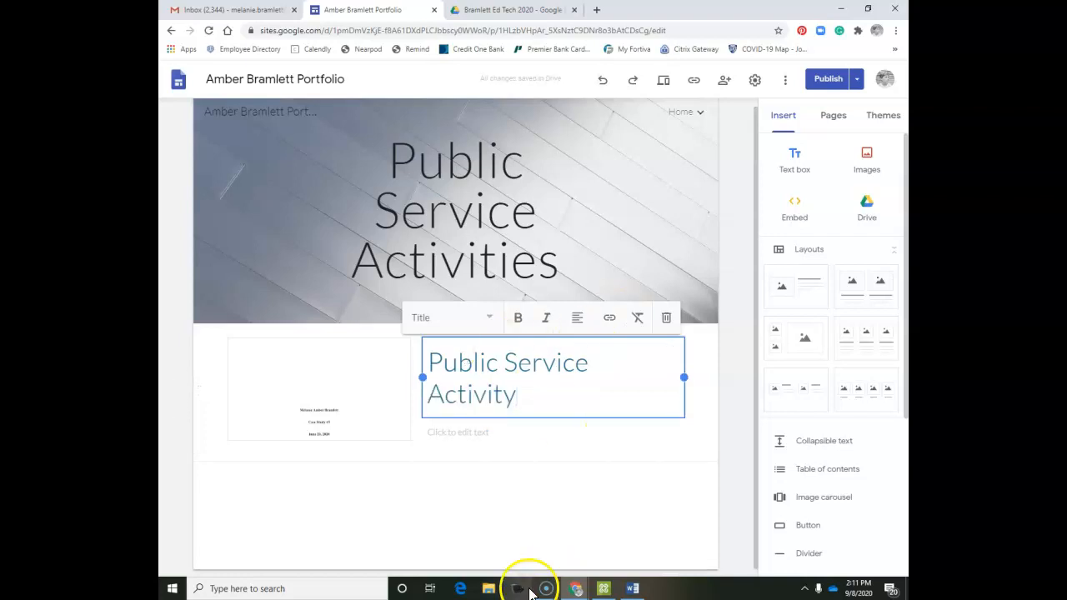
click(550, 501)
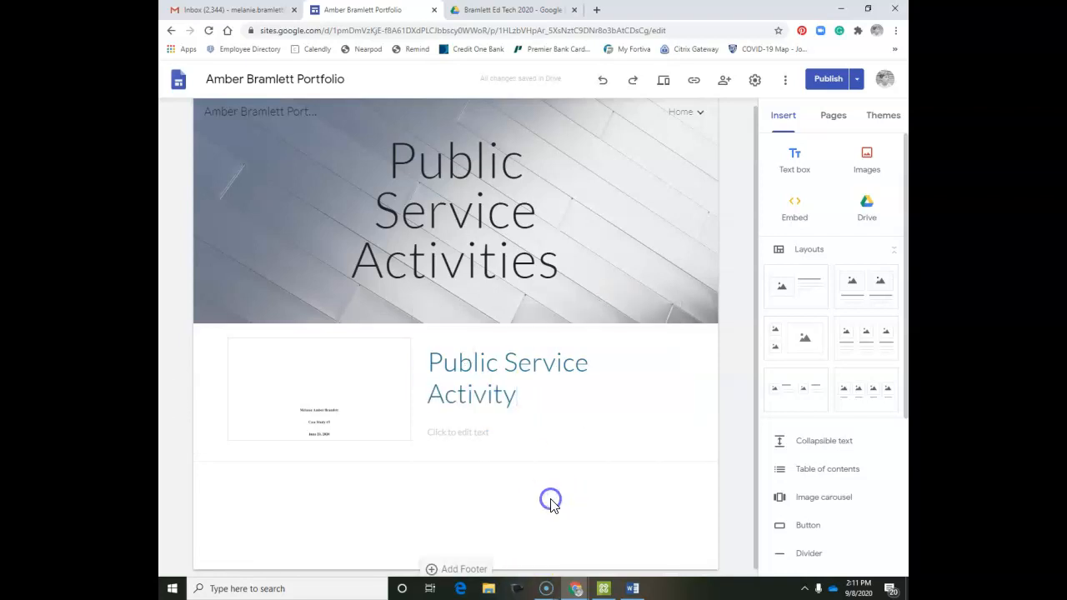
Apply the Impression theme with a pink colour to the whole site.
click(879, 118)
click(798, 209)
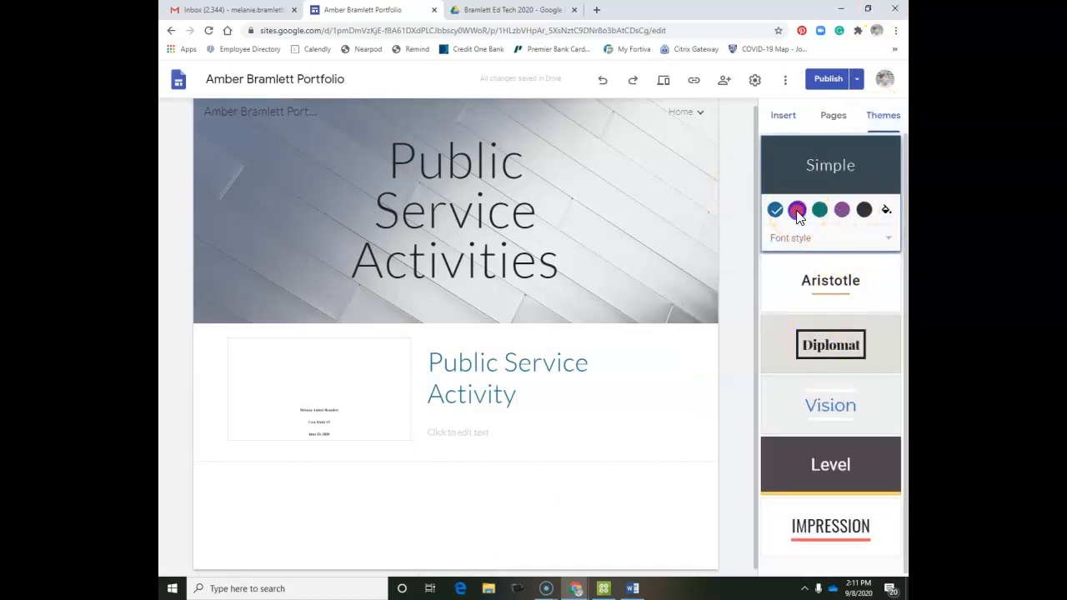
click(809, 534)
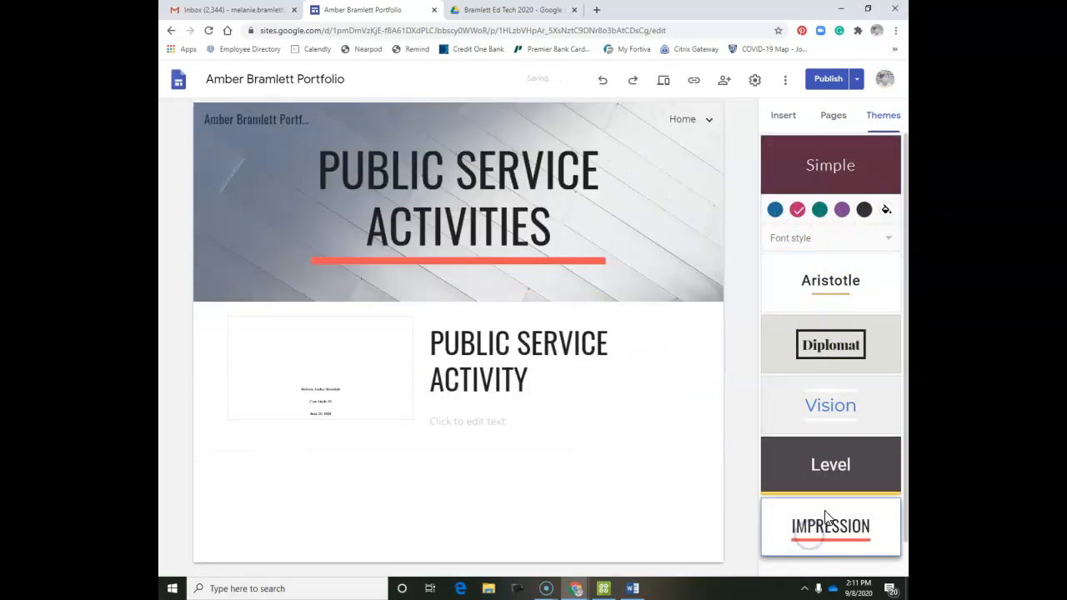
click(781, 115)
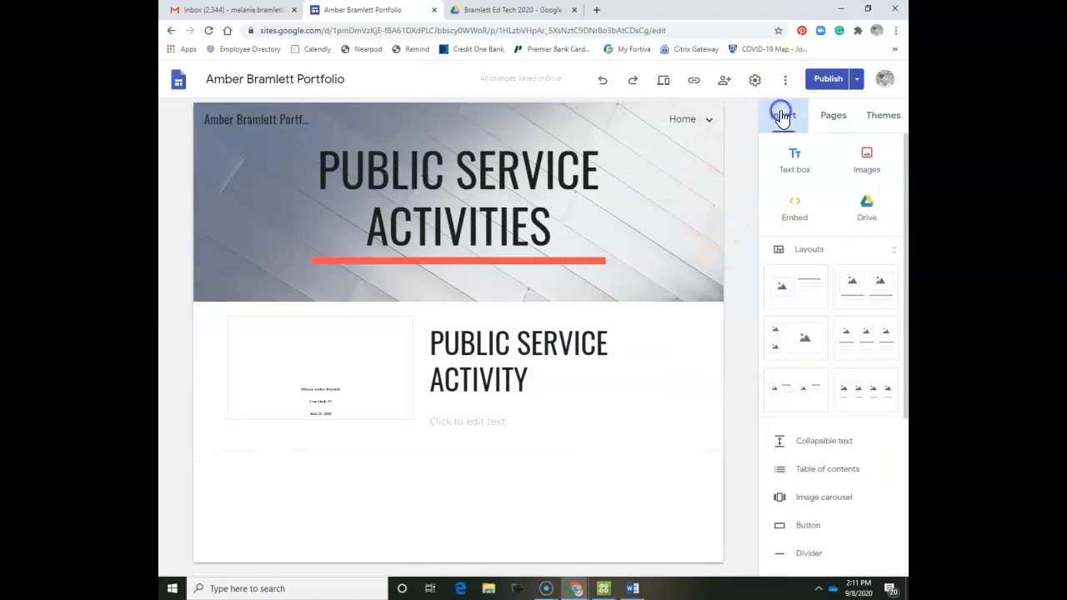
Insert the Community Resource List Drive document below the case study section.
click(867, 209)
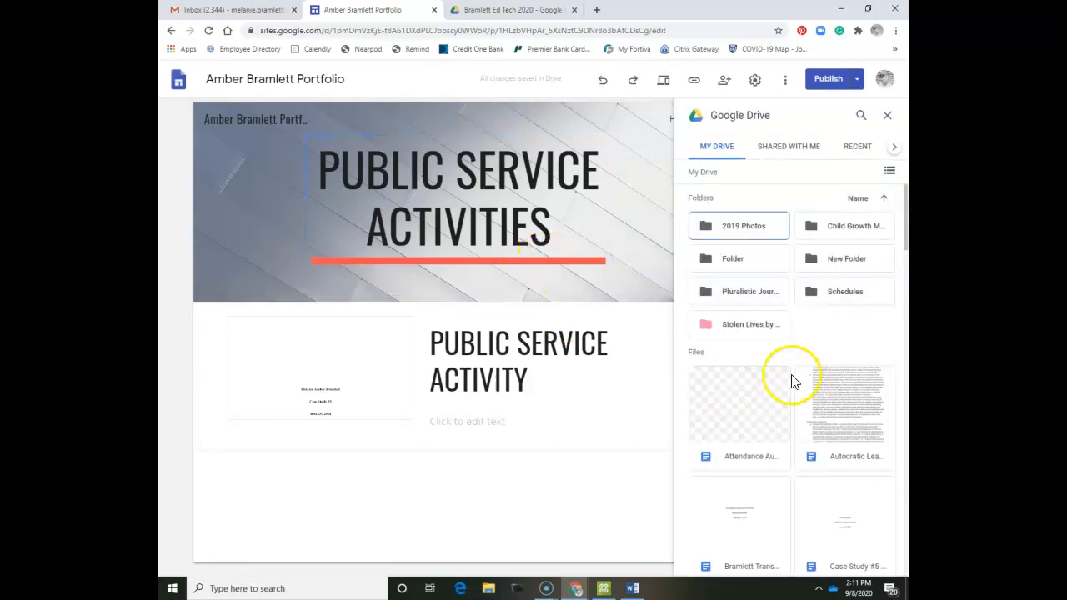
scroll(824, 248, down, 2)
scroll(791, 256, up, 2)
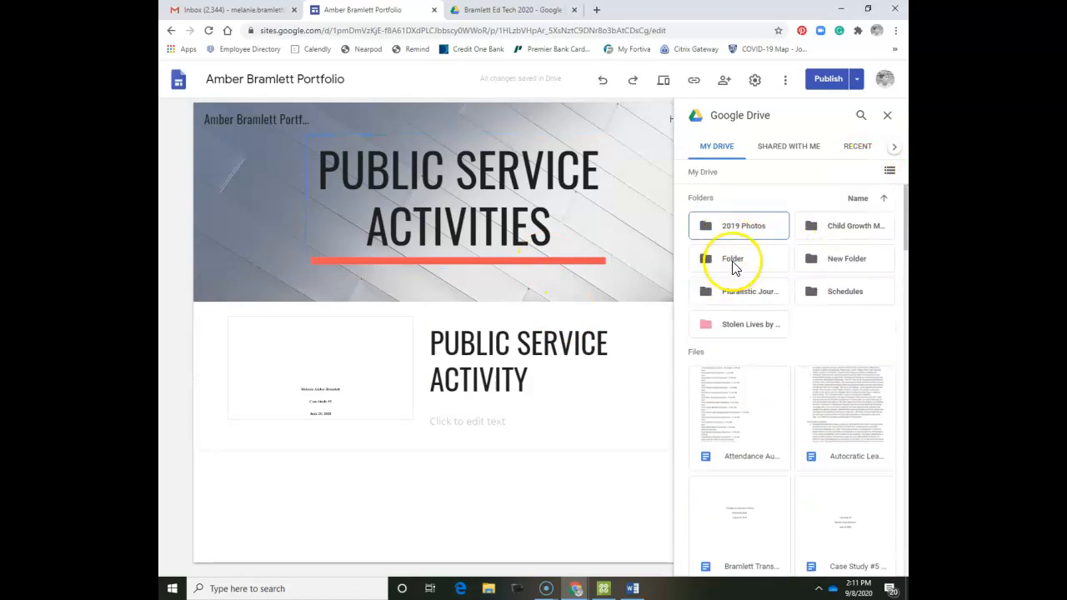
scroll(810, 326, down, 6)
scroll(821, 317, down, 1)
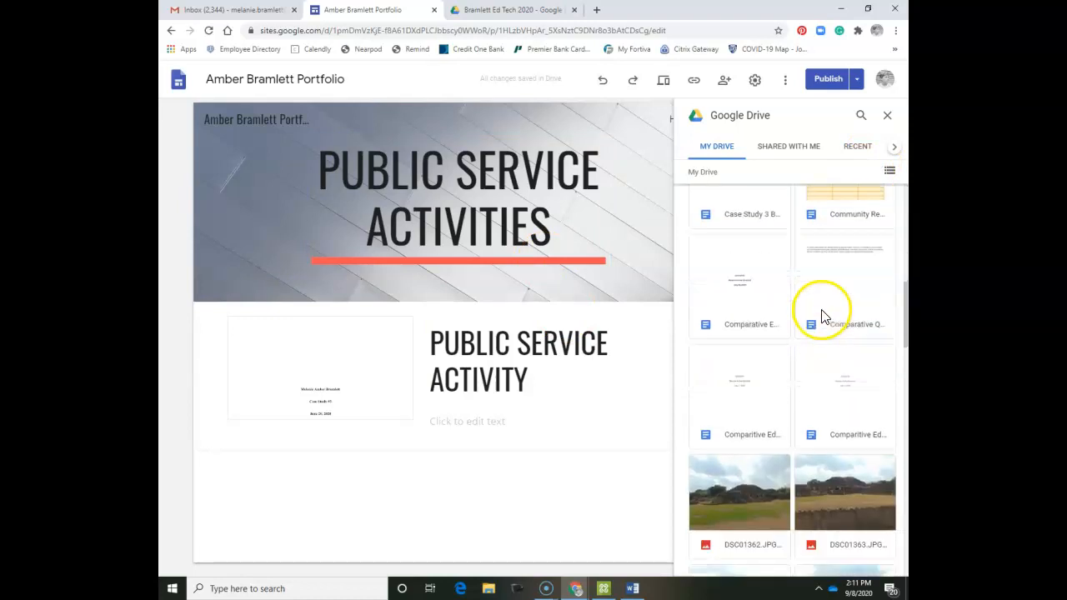
scroll(813, 367, up, 2)
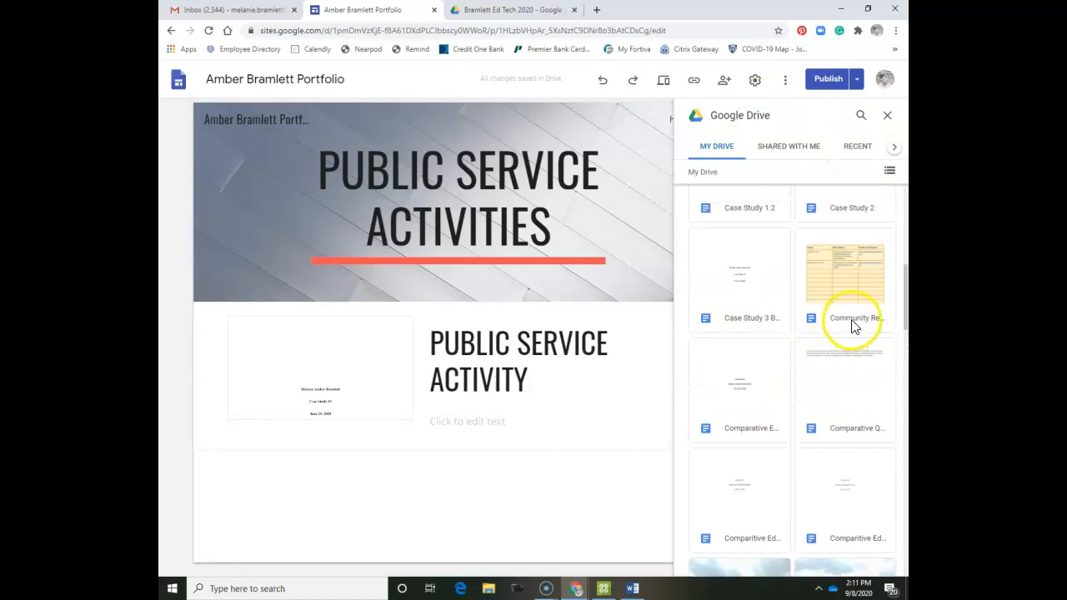
click(838, 254)
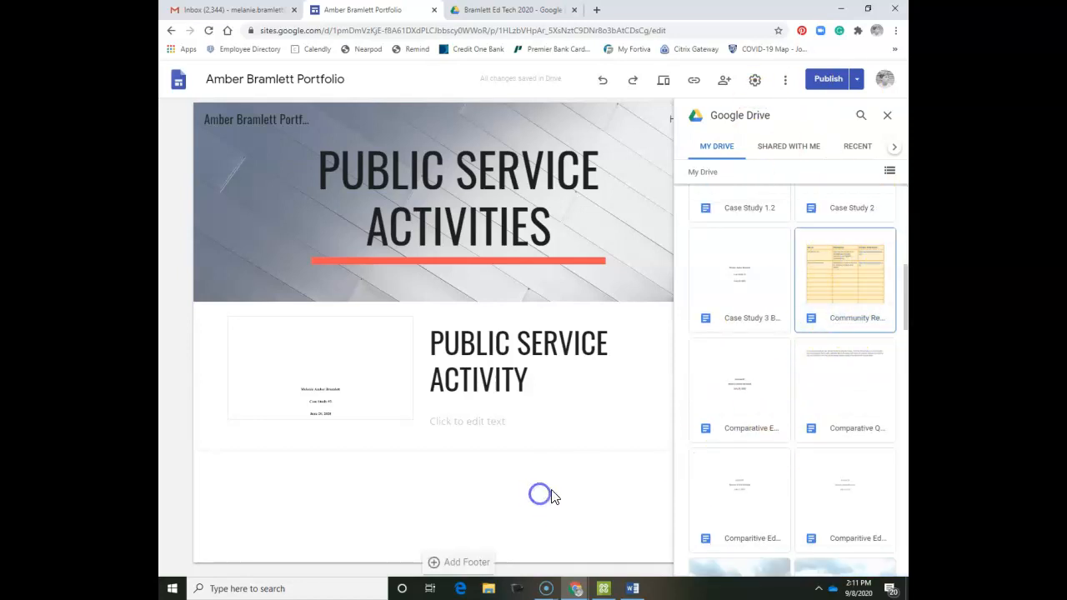
click(863, 274)
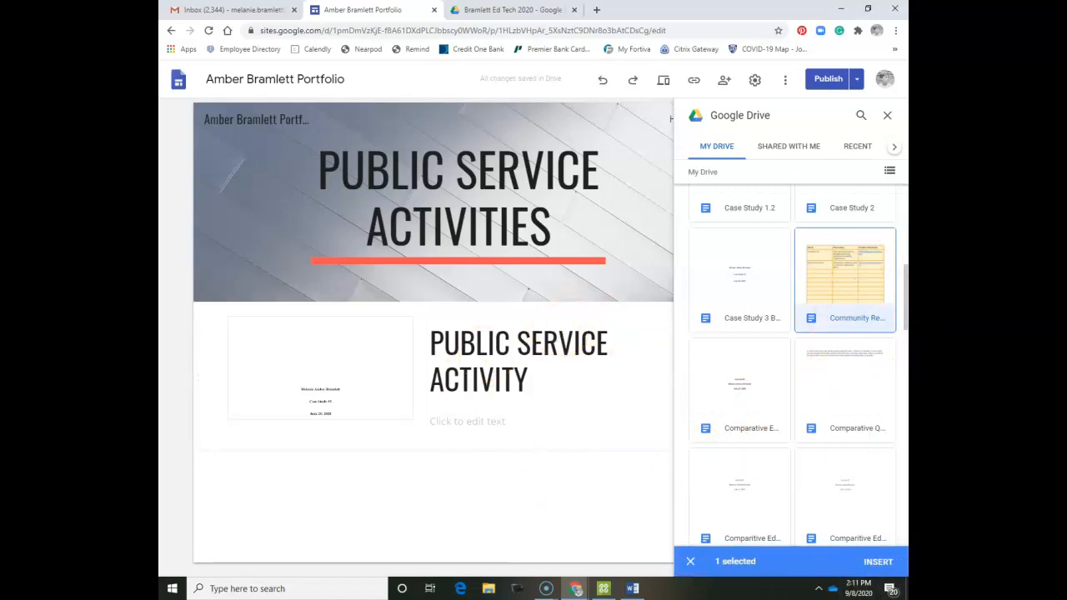
click(879, 562)
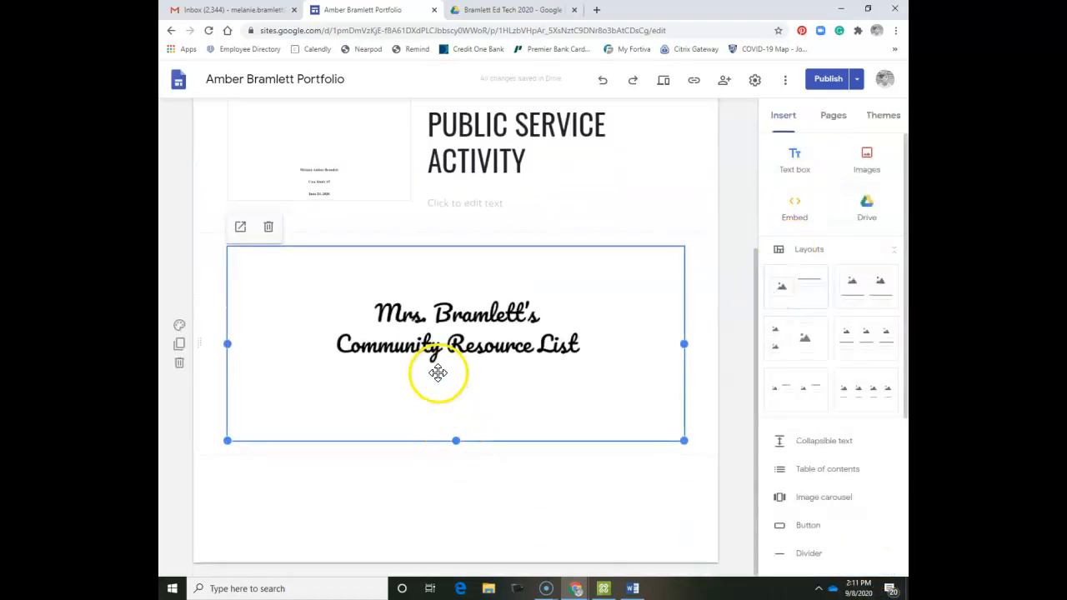
click(627, 495)
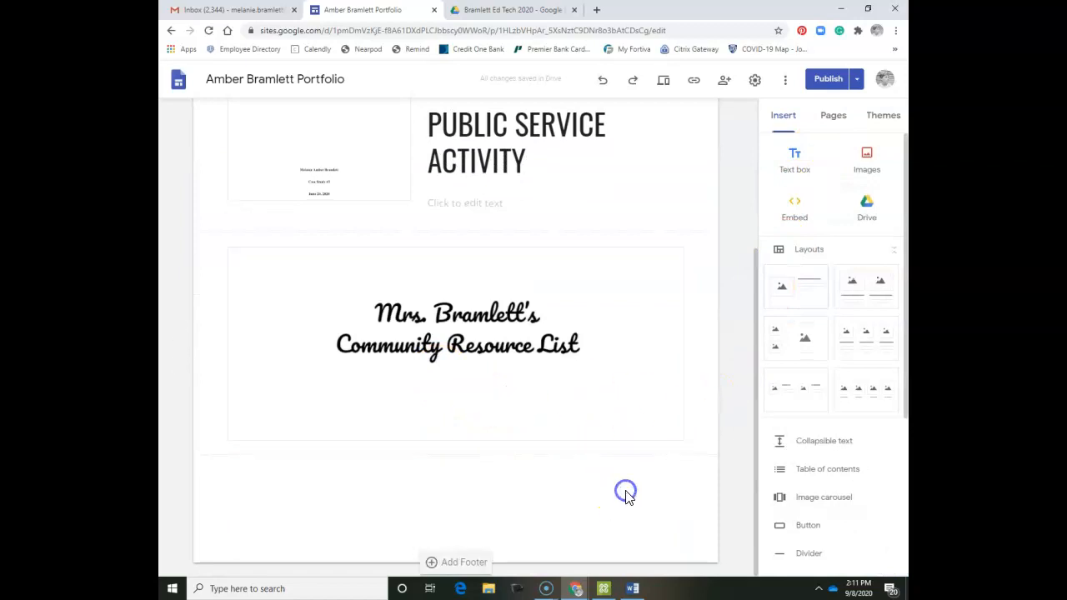
scroll(350, 309, up, 2)
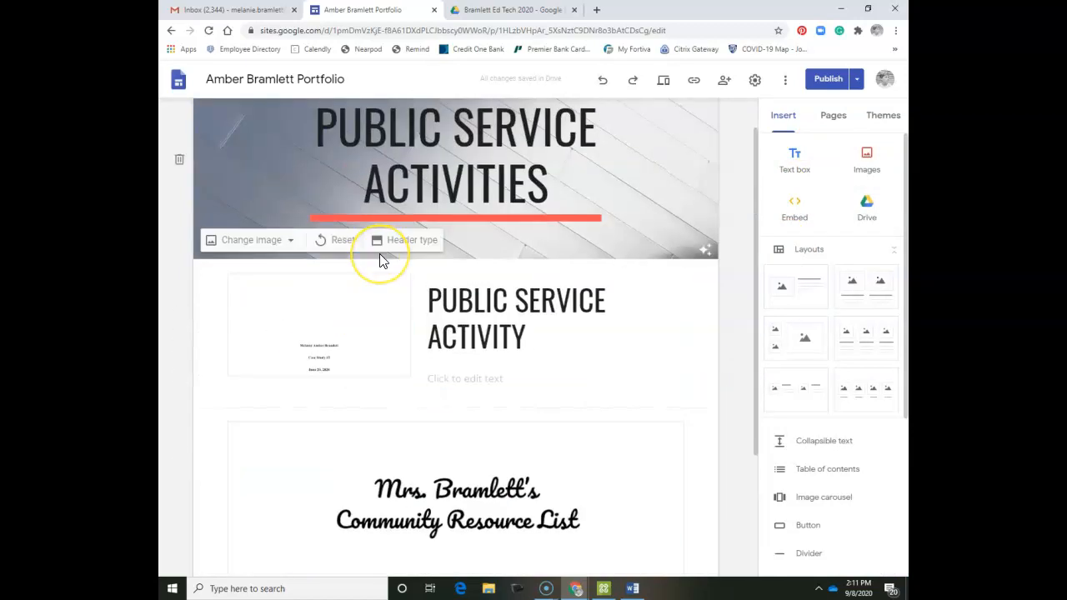